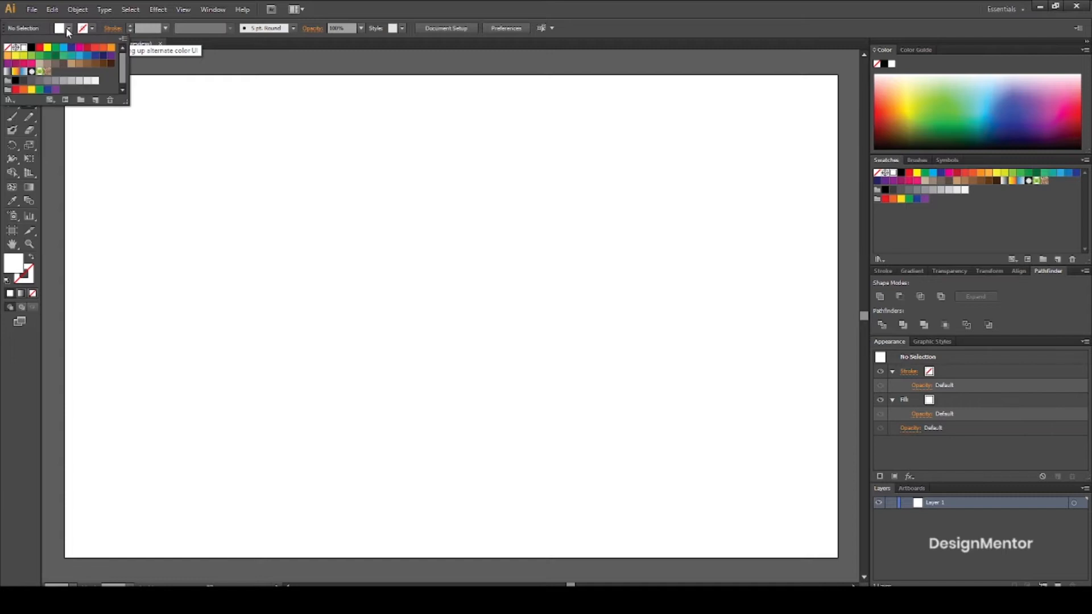
Create a 350 x 350 pt circle with a light brown fill and no stroke using the Ellipse tool.
{"action": "left_click", "coordinate": [78, 66]}
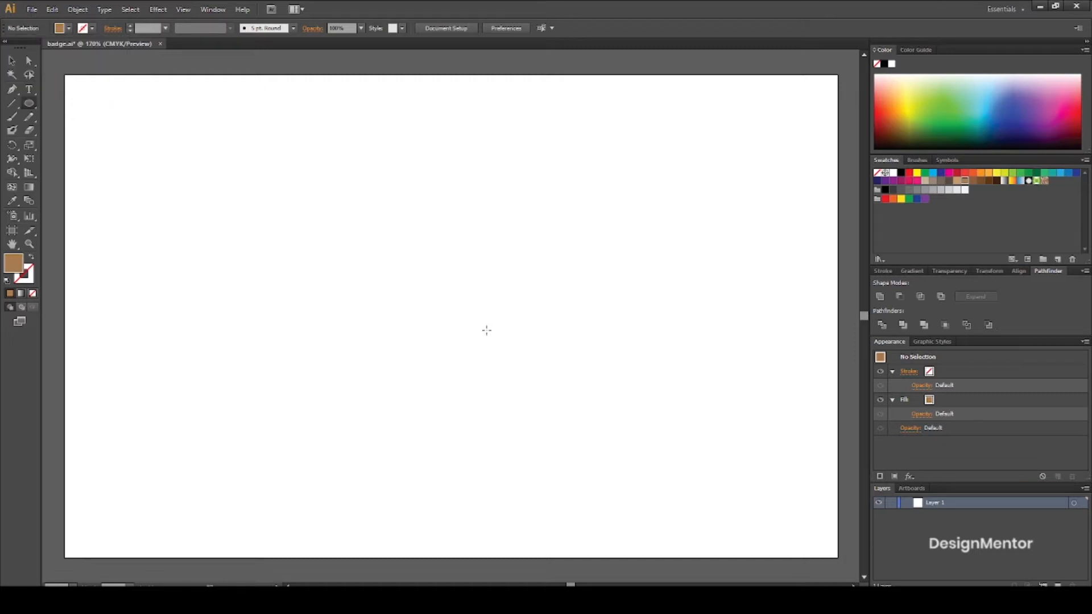
{"action": "left_click", "coordinate": [438, 306]}
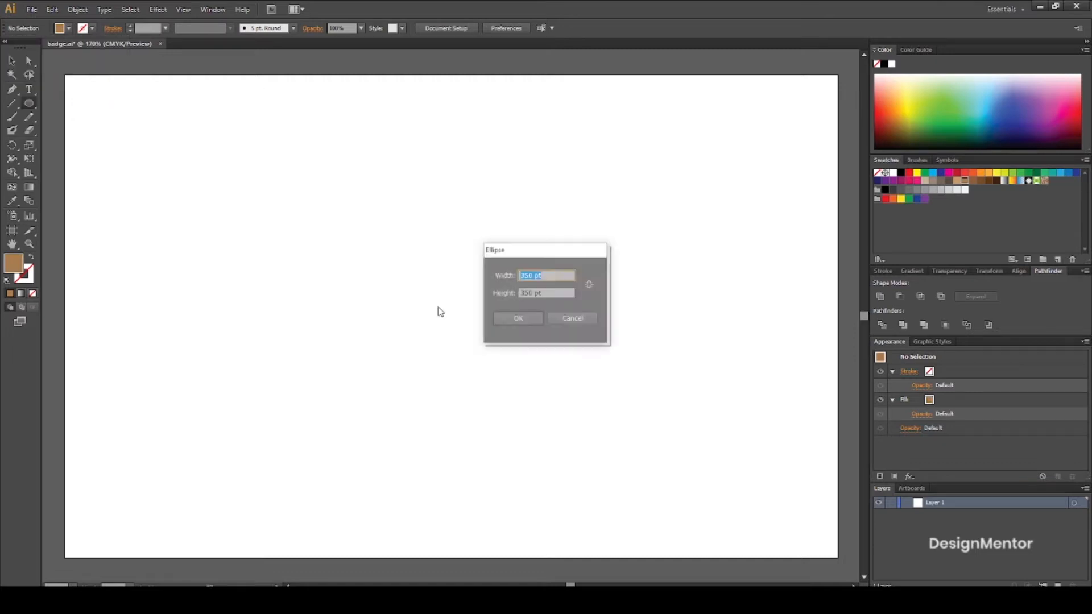
{"action": "left_click_drag", "start_coordinate": [556, 276], "coordinate": [491, 278]}
{"action": "key", "text": "Tab"}
{"action": "left_click", "coordinate": [521, 319]}
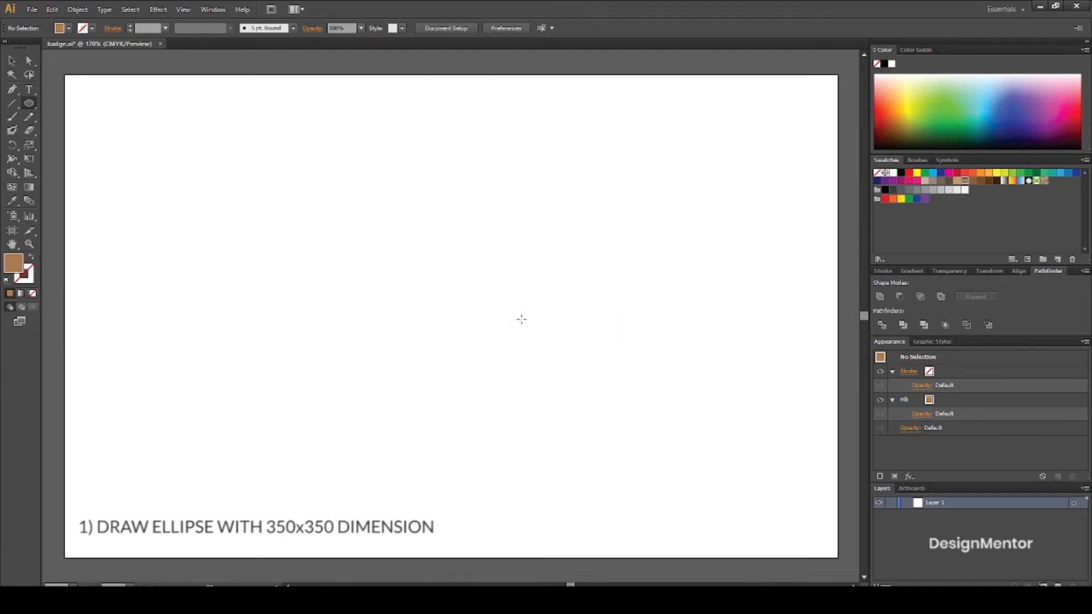
Centre the brown circle horizontally and vertically on the artboard.
{"action": "left_click", "coordinate": [1018, 271]}
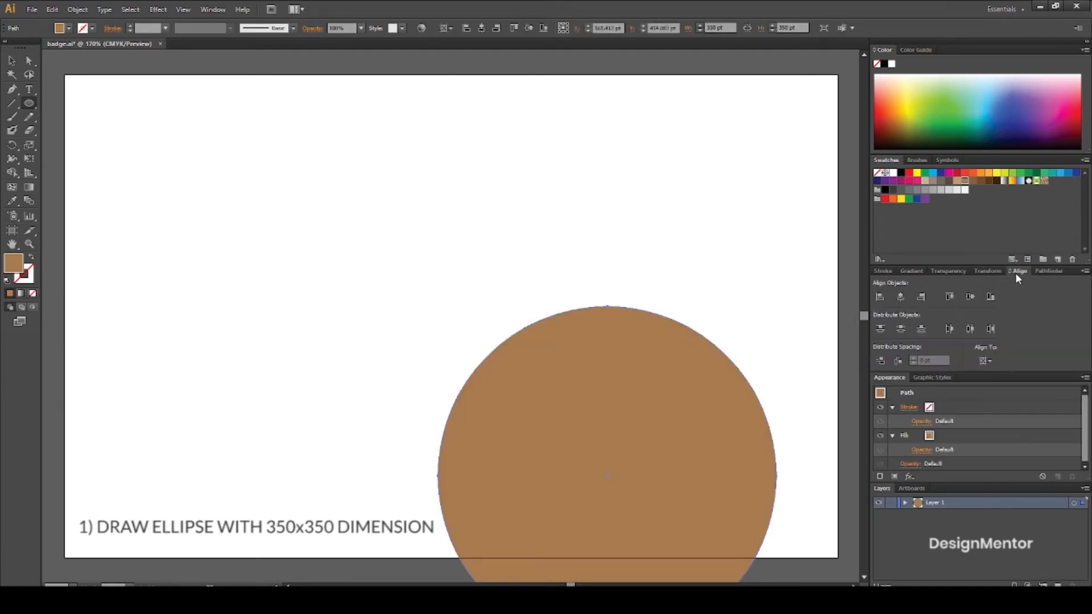
{"action": "left_click", "coordinate": [900, 296]}
{"action": "left_click", "coordinate": [970, 297]}
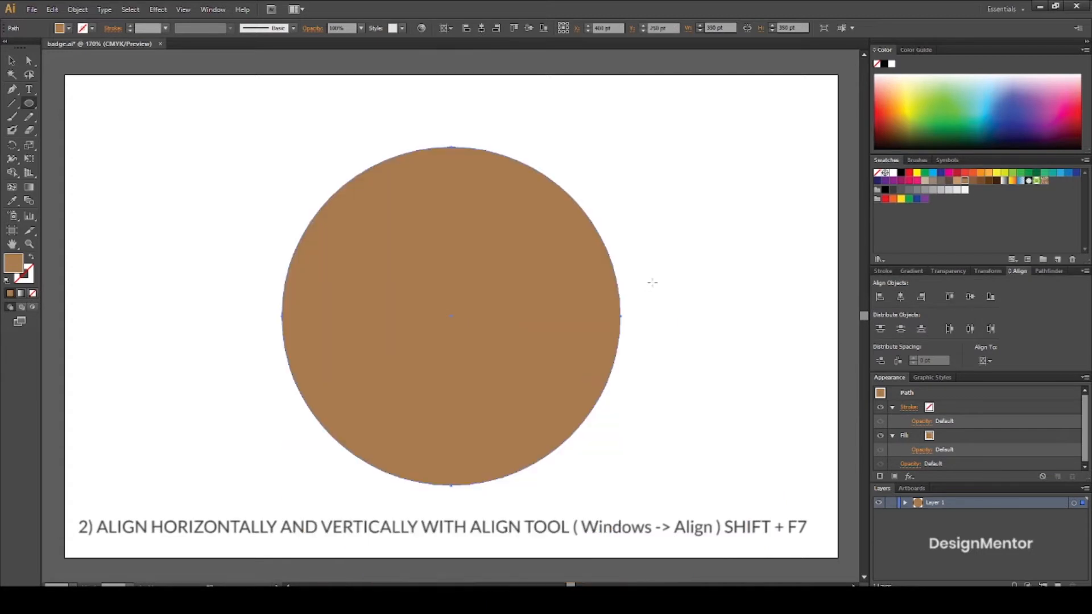
{"action": "key", "text": "v"}
Apply a Zig Zag effect to the brown circle with size 4 pt absolute, 11 ridges per segment and smooth points.
{"action": "left_click", "coordinate": [155, 12]}
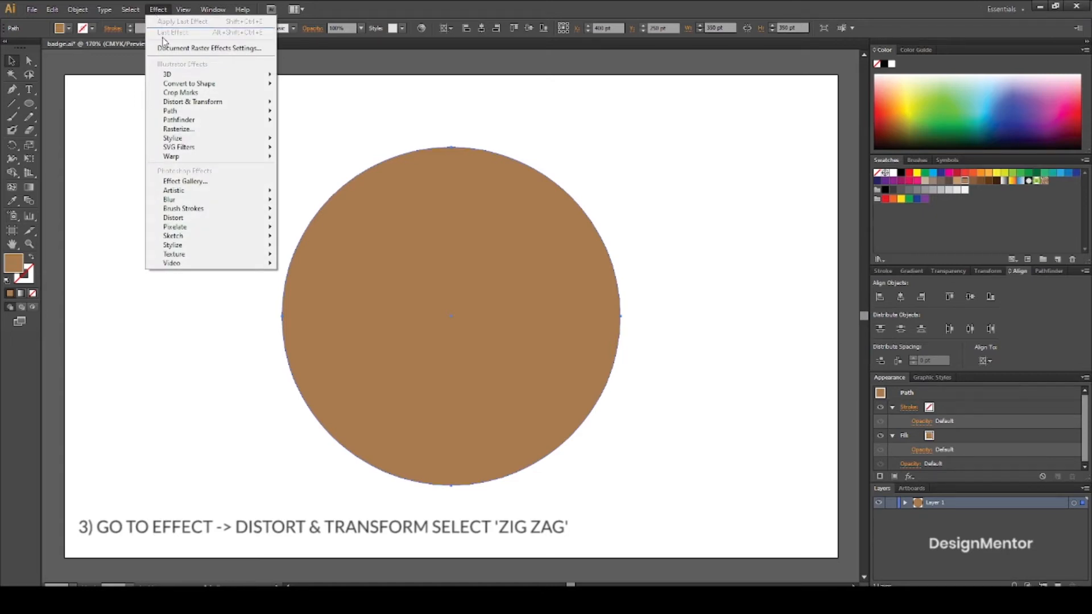
{"action": "mouse_move", "coordinate": [199, 102]}
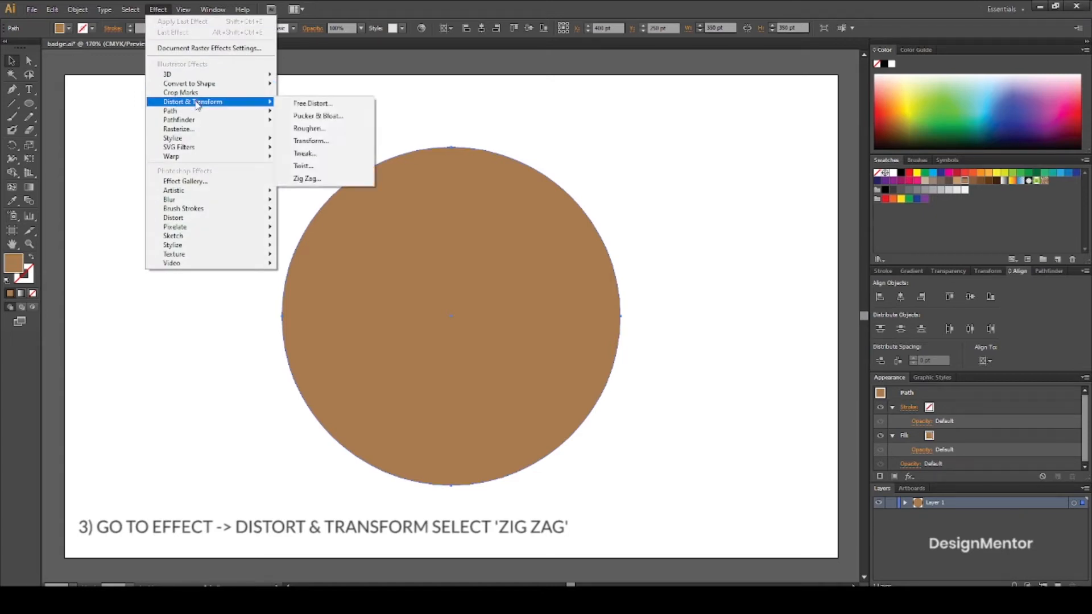
{"action": "left_click", "coordinate": [330, 180]}
{"action": "left_click", "coordinate": [611, 276]}
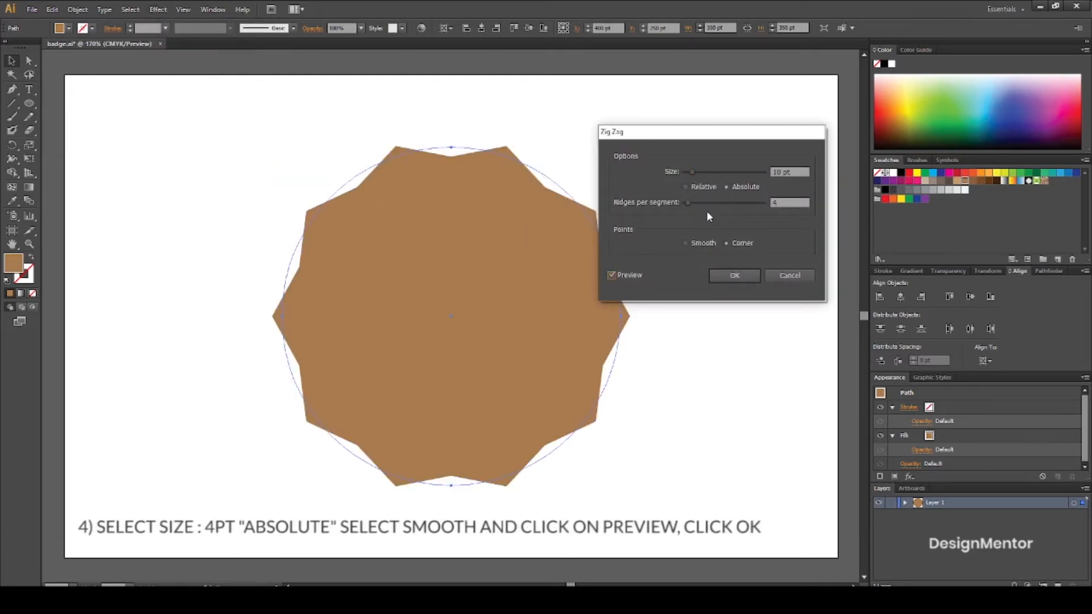
{"action": "left_click", "coordinate": [686, 243]}
{"action": "left_click", "coordinate": [787, 172]}
{"action": "type", "text": "4"}
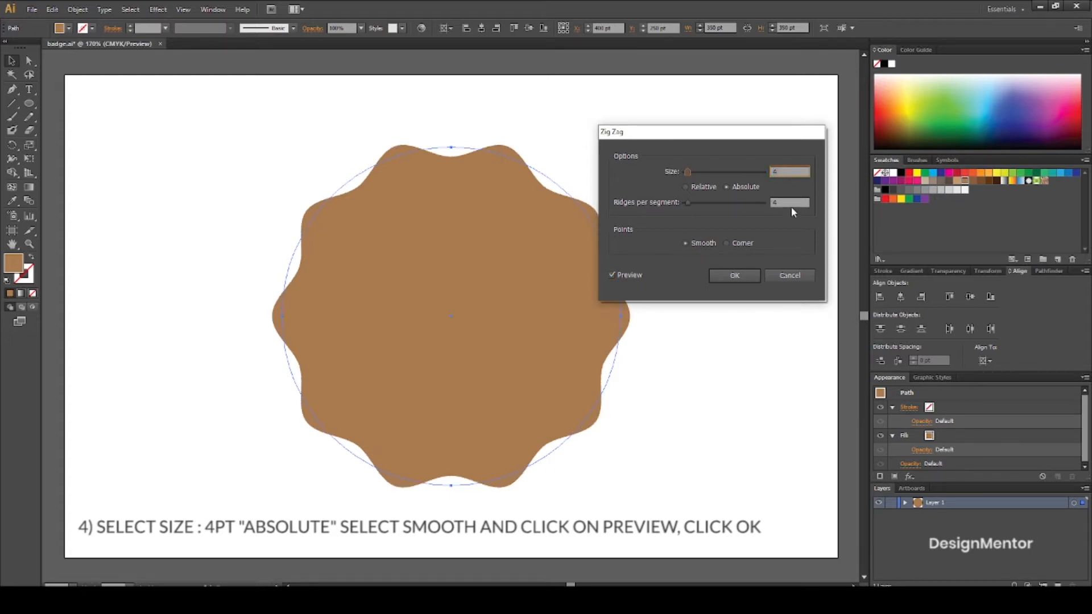
{"action": "key", "text": "Tab"}
{"action": "type", "text": "11"}
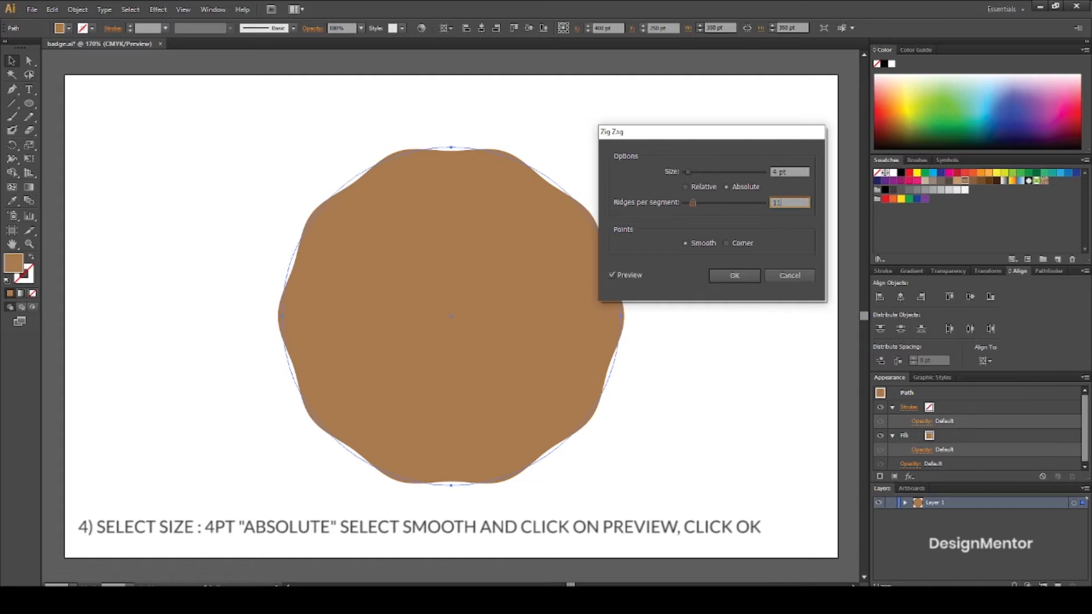
{"action": "left_click", "coordinate": [612, 275]}
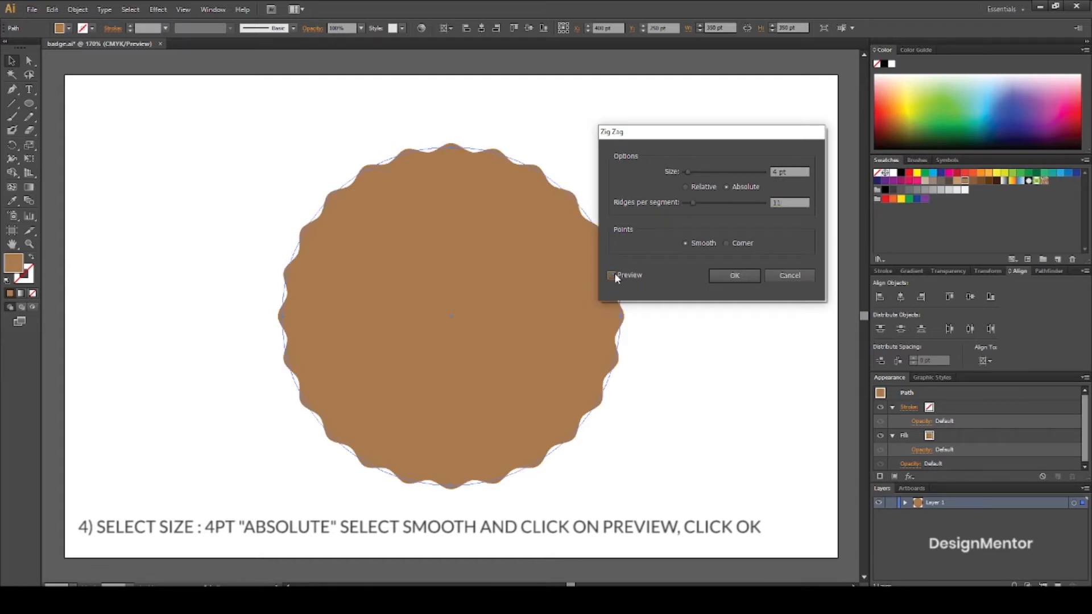
{"action": "left_click", "coordinate": [734, 276]}
{"action": "left_click", "coordinate": [706, 316]}
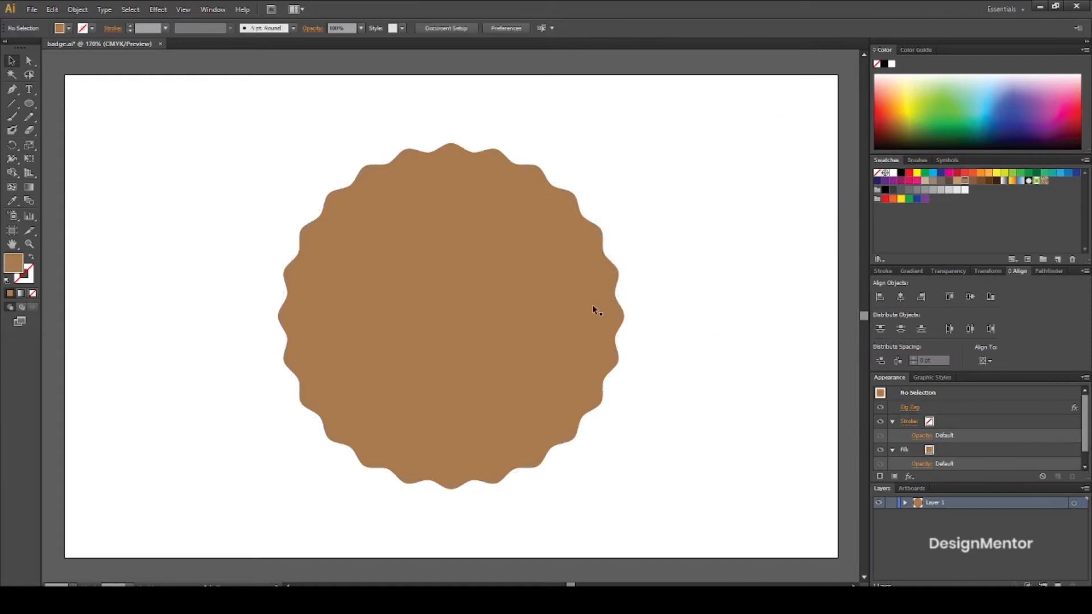
Create a 300 x 300 pt white-filled circle over the scalloped brown shape using the Ellipse tool.
{"action": "left_click", "coordinate": [528, 305]}
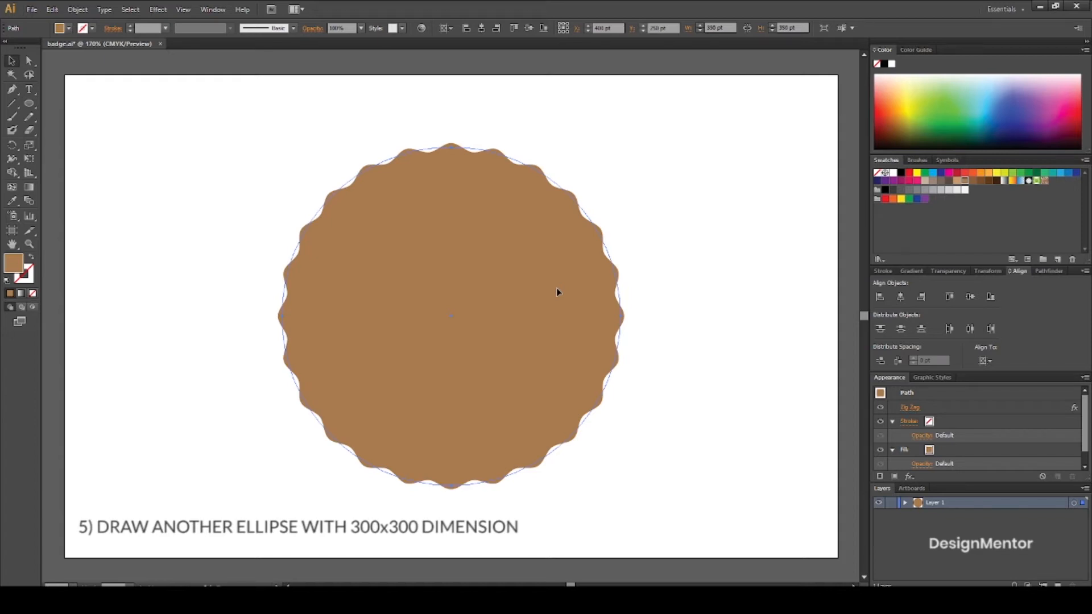
{"action": "left_click", "coordinate": [121, 147]}
{"action": "left_click", "coordinate": [29, 104]}
{"action": "left_click", "coordinate": [69, 28]}
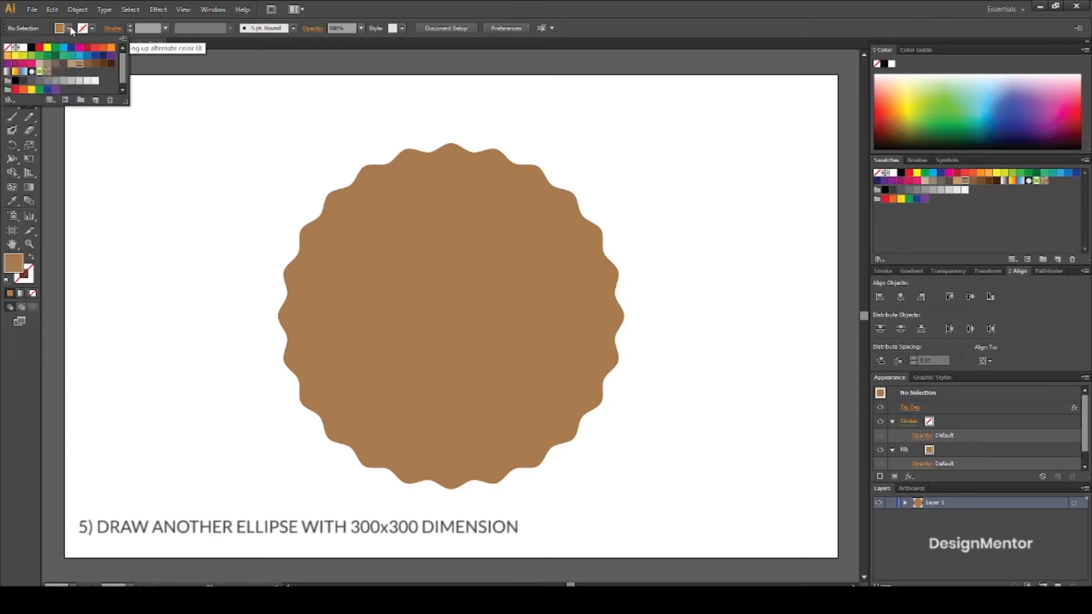
{"action": "left_click", "coordinate": [23, 48]}
{"action": "left_click", "coordinate": [452, 314]}
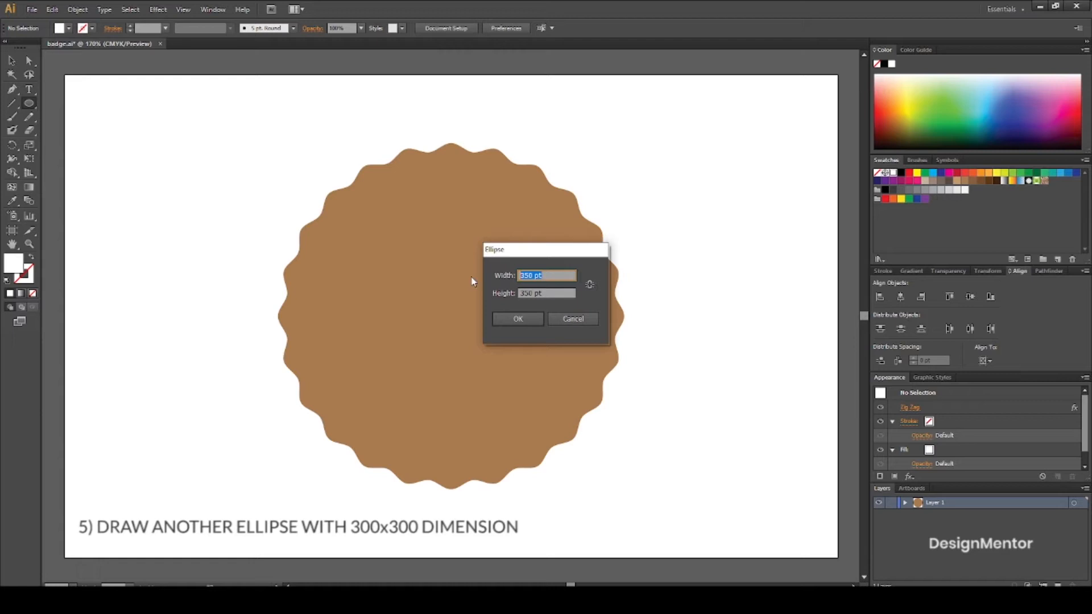
{"action": "type", "text": "300"}
{"action": "key", "text": "Tab"}
{"action": "type", "text": "3"}
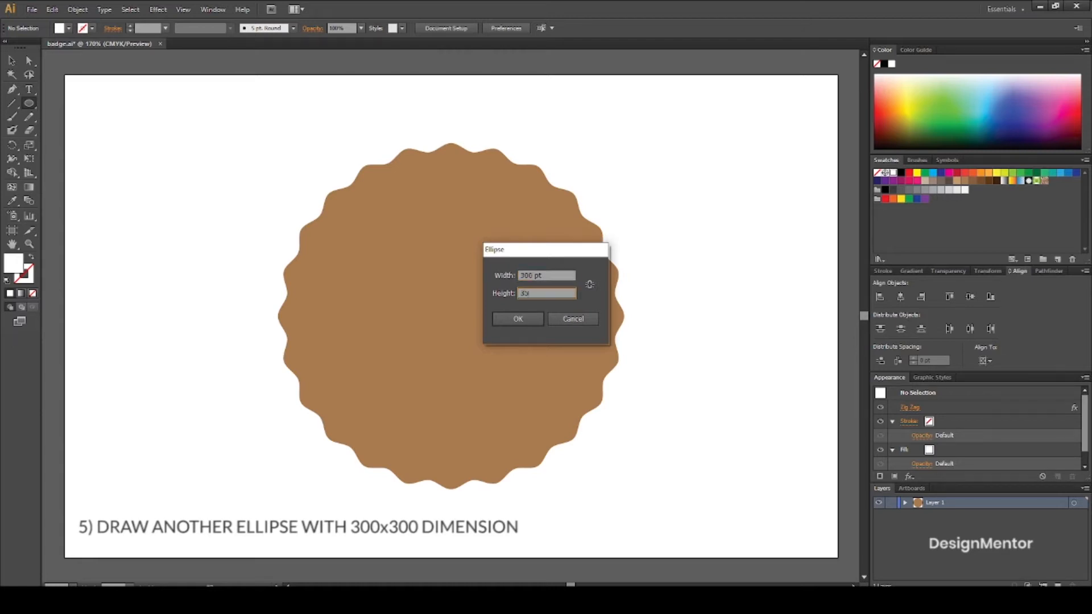
{"action": "type", "text": "00"}
{"action": "key", "text": "Return"}
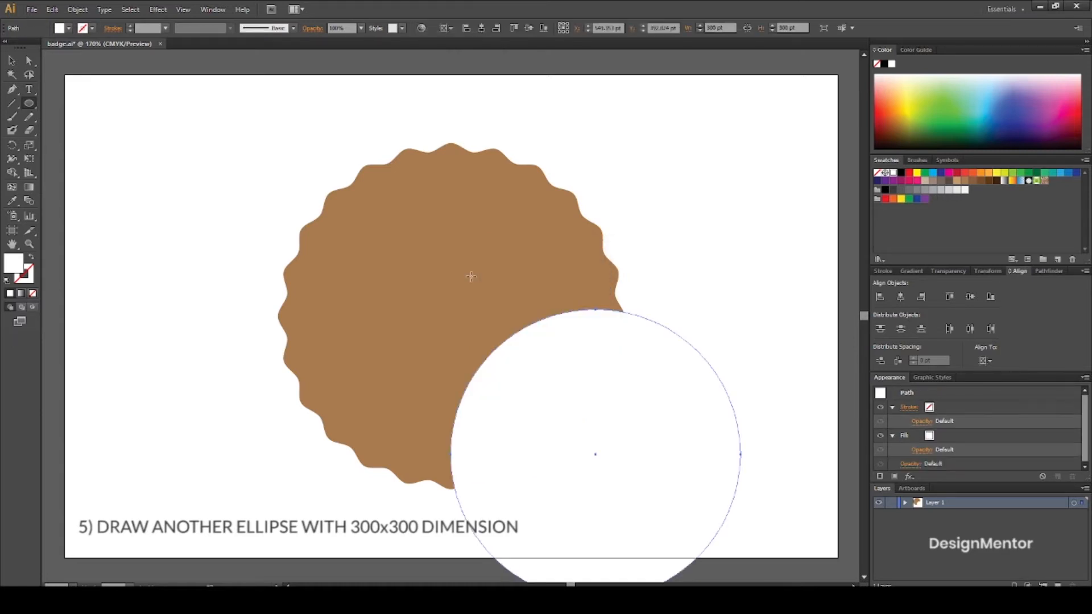
Centre the white circle horizontally and vertically on the artboard.
{"action": "left_click", "coordinate": [898, 297]}
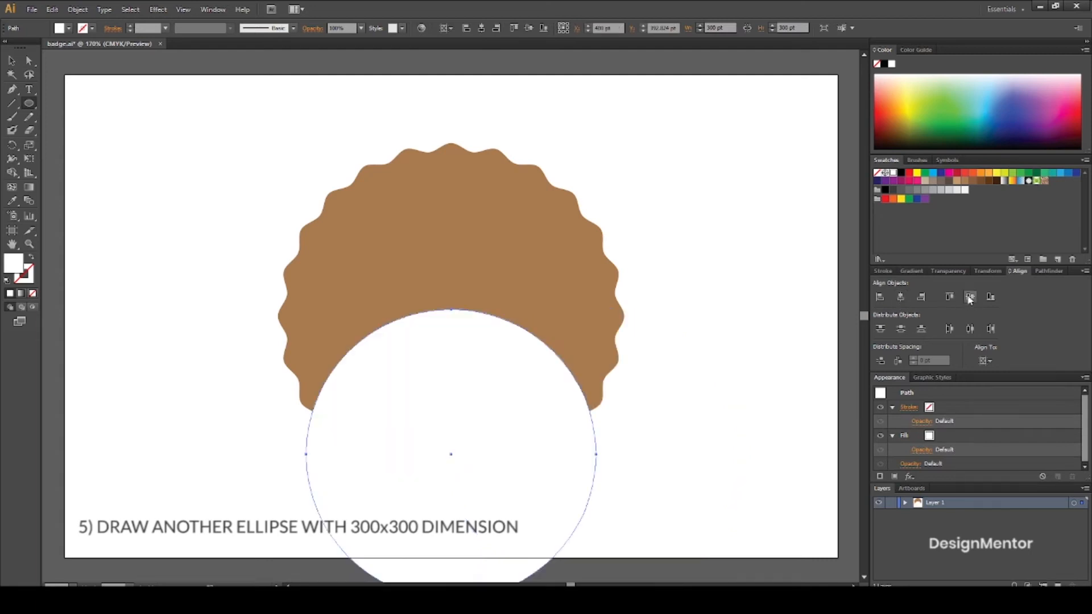
{"action": "left_click", "coordinate": [969, 296]}
{"action": "key", "text": "v"}
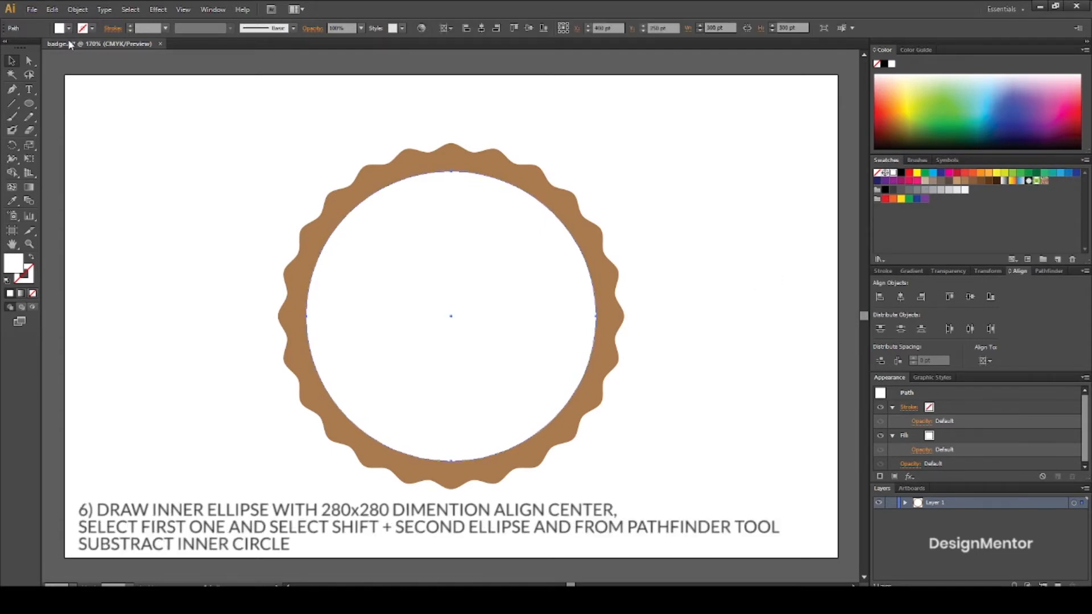
Copy the white circle, paste the copy in front and fill it with the C=0 M=0 Y=0 K=40 grey swatch.
{"action": "left_click", "coordinate": [76, 10]}
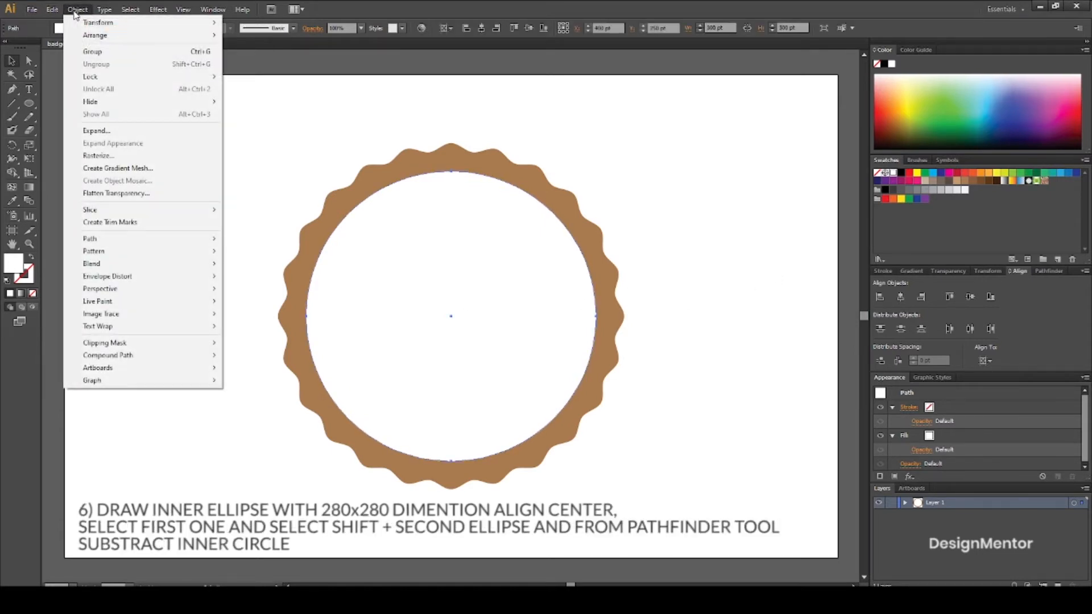
{"action": "mouse_move", "coordinate": [52, 10]}
{"action": "left_click", "coordinate": [57, 66]}
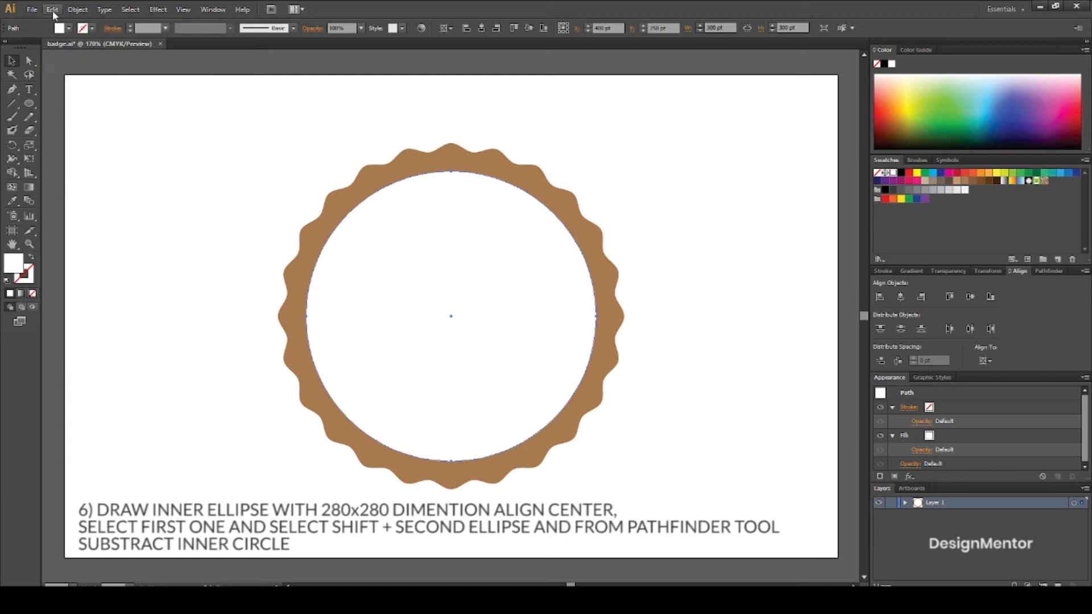
{"action": "left_click", "coordinate": [53, 9]}
{"action": "left_click", "coordinate": [88, 89]}
{"action": "left_click", "coordinate": [69, 28]}
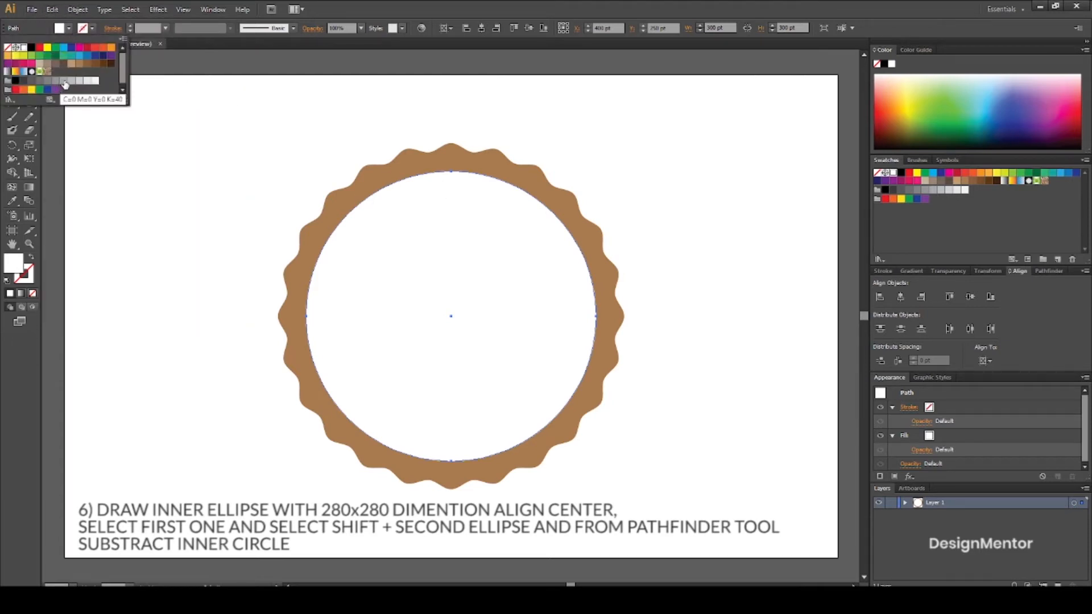
{"action": "left_click", "coordinate": [66, 84]}
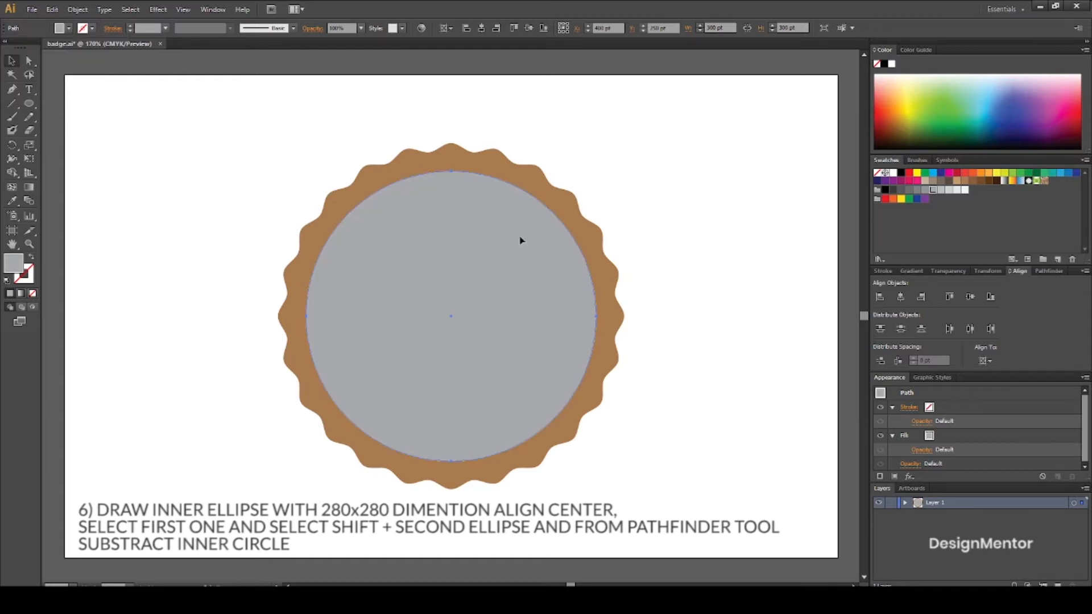
Set the grey circle's width and height to 290 pt.
{"action": "left_click", "coordinate": [721, 28]}
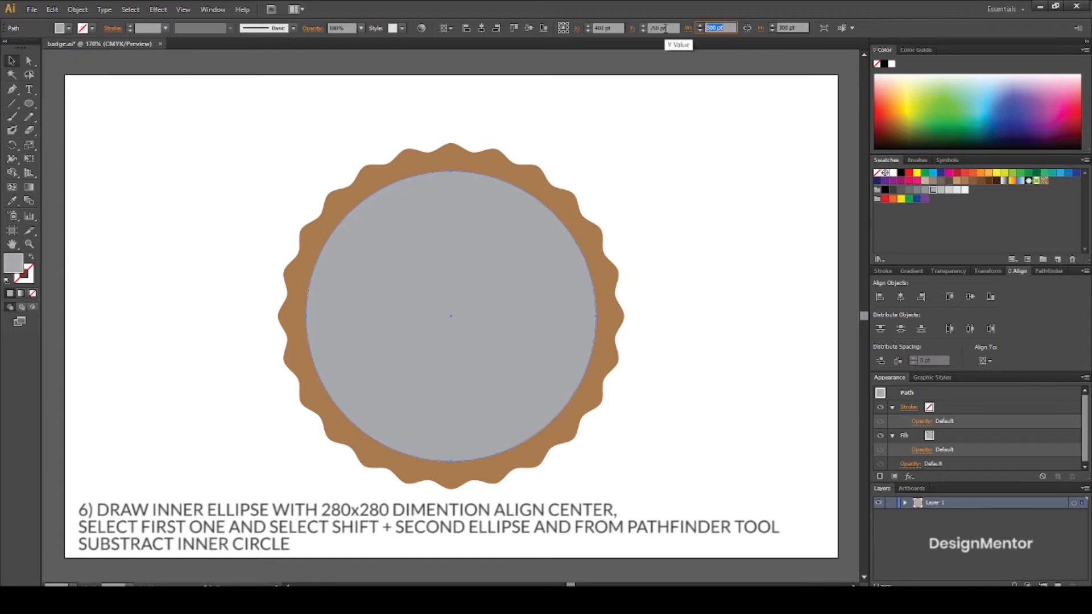
{"action": "type", "text": "280"}
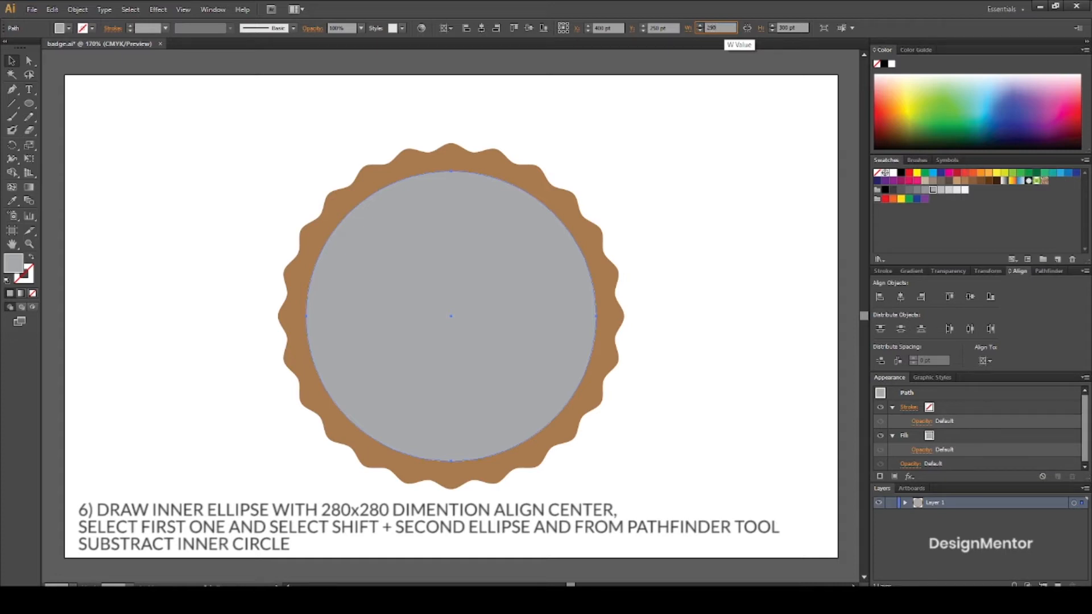
{"action": "key", "text": "Tab"}
{"action": "type", "text": "2"}
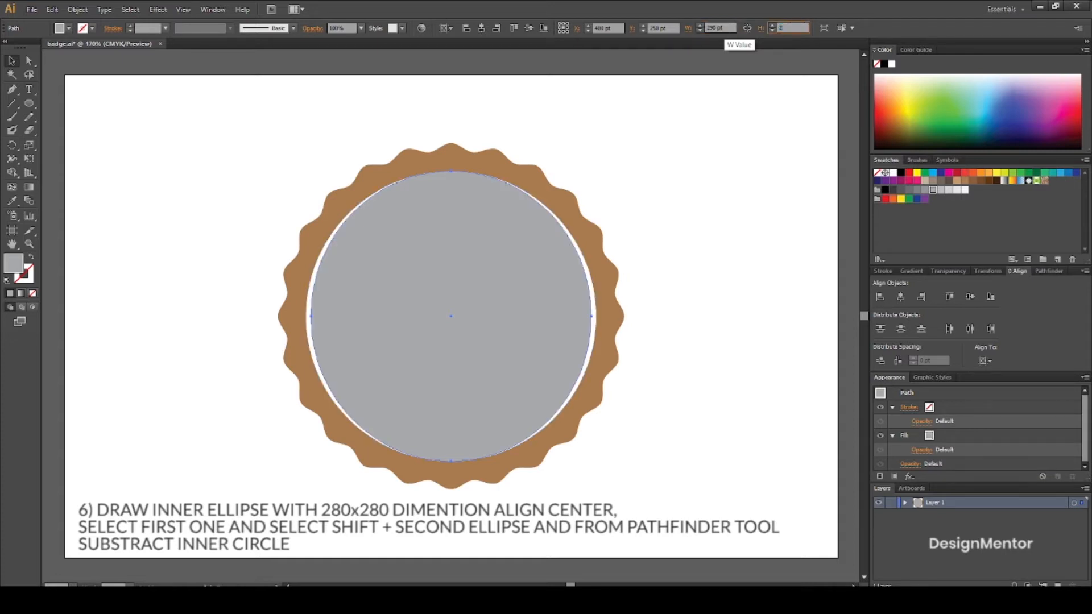
{"action": "key", "text": "Return"}
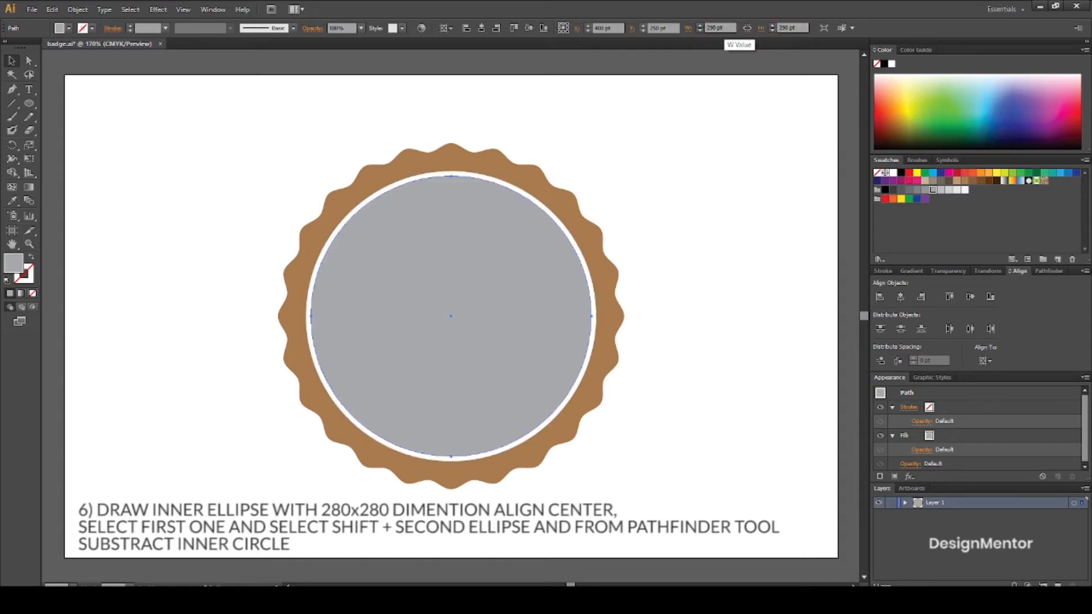
Set the grey circle's width and height to 280 pt and deselect it.
{"action": "left_click", "coordinate": [724, 27]}
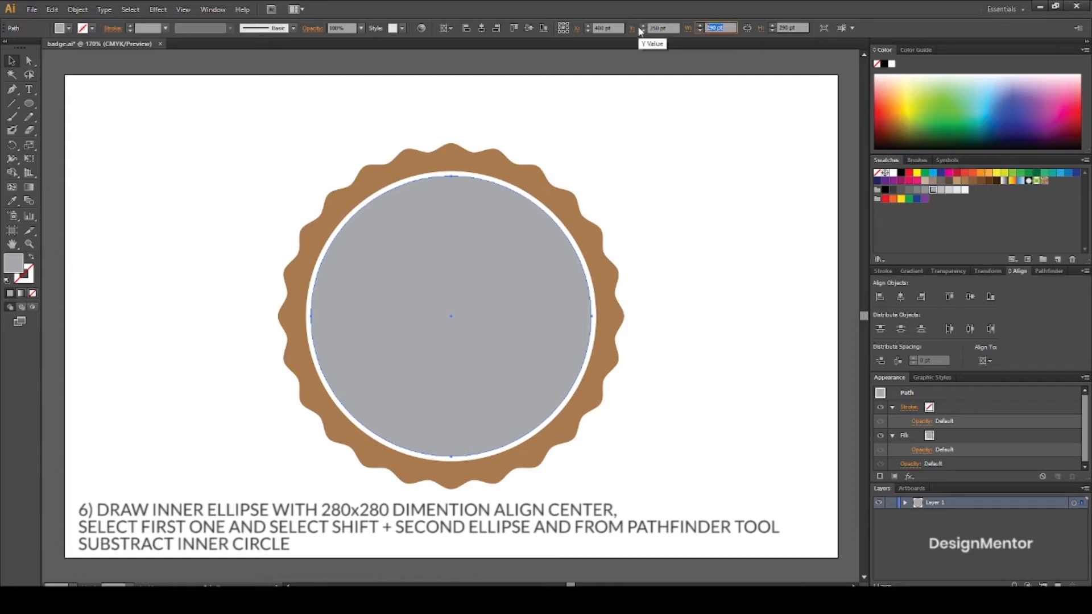
{"action": "type", "text": "280"}
{"action": "key", "text": "Tab"}
{"action": "type", "text": "2"}
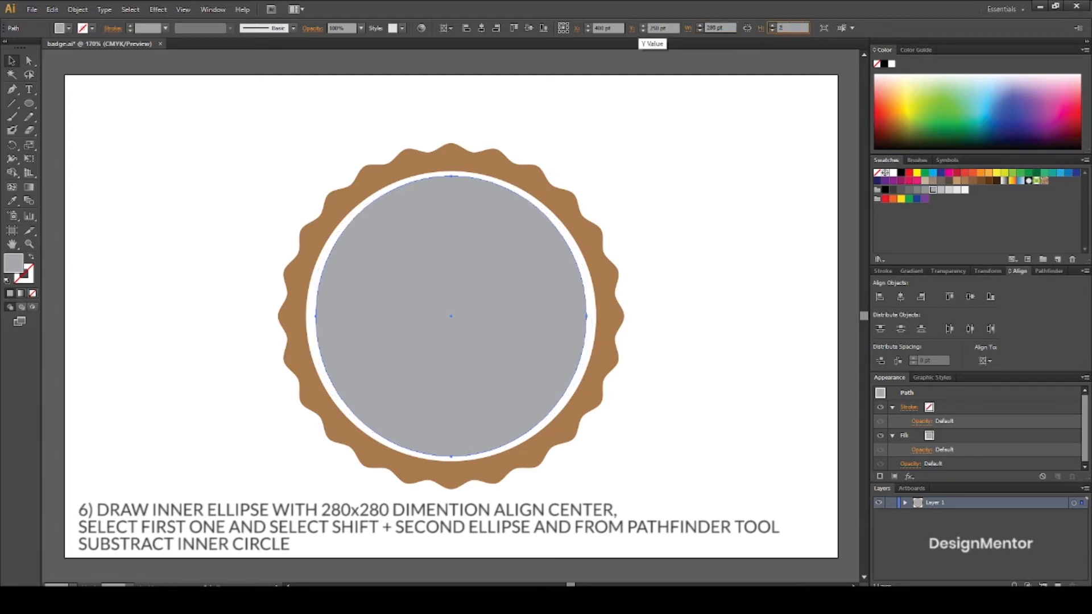
{"action": "key", "text": "Return"}
{"action": "left_click", "coordinate": [672, 256]}
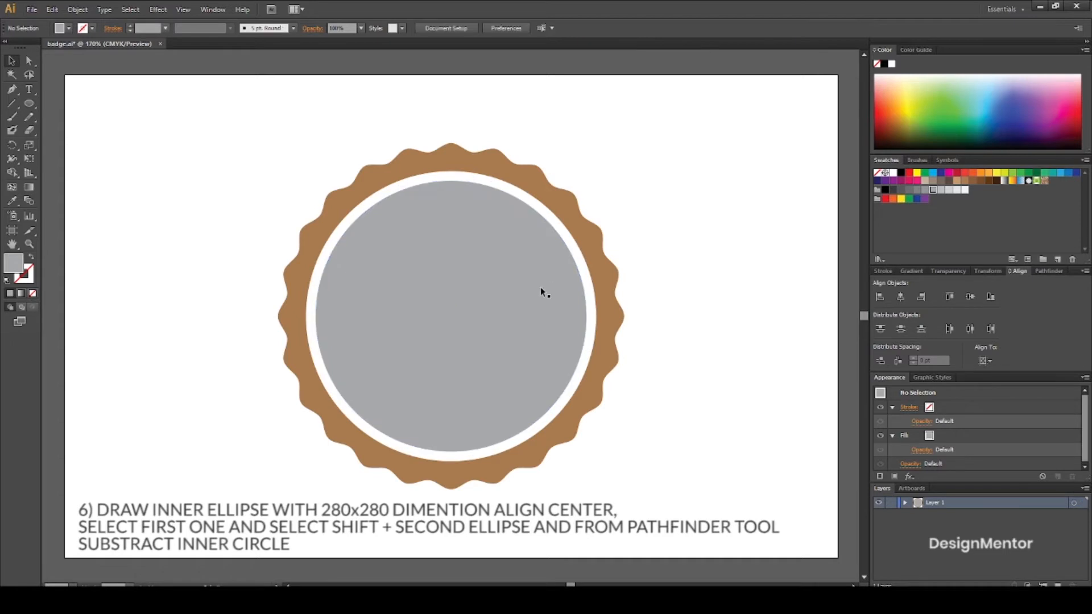
Subtract the grey circle from the white circle with Pathfinder Minus Front to leave a white ring.
{"action": "left_click", "coordinate": [586, 274]}
{"action": "left_click", "coordinate": [761, 257]}
{"action": "left_click", "coordinate": [584, 271]}
{"action": "left_click", "coordinate": [533, 275], "text": "shift"}
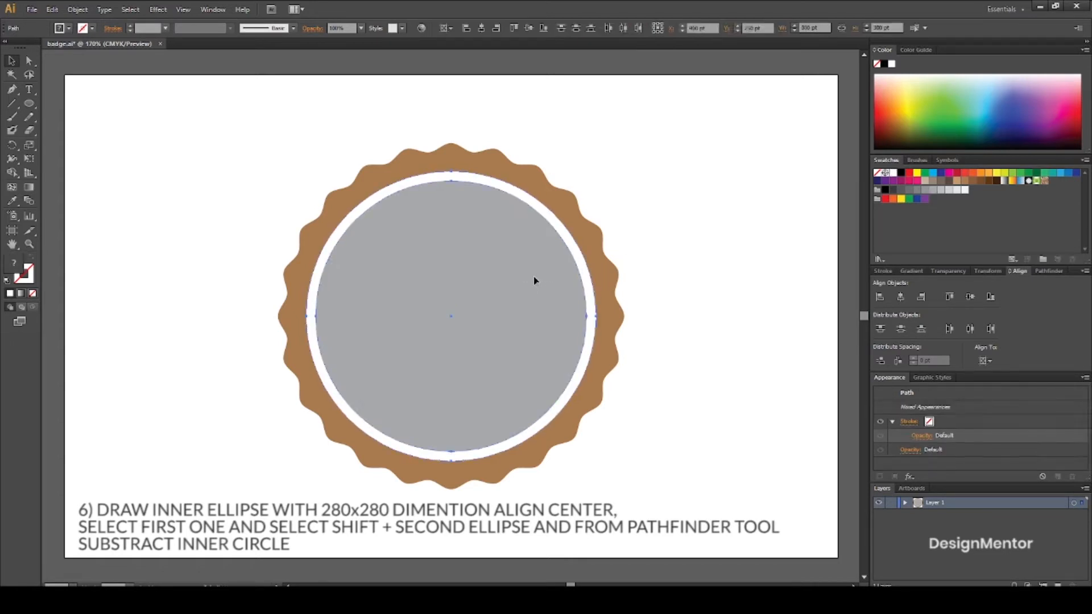
{"action": "left_click", "coordinate": [1050, 271]}
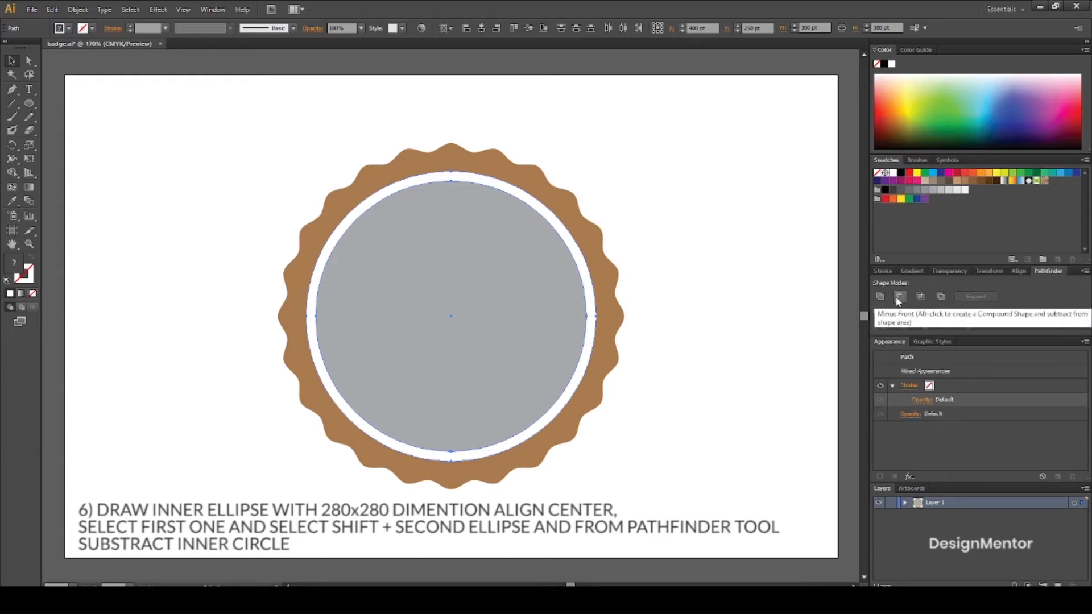
{"action": "left_click", "coordinate": [899, 298]}
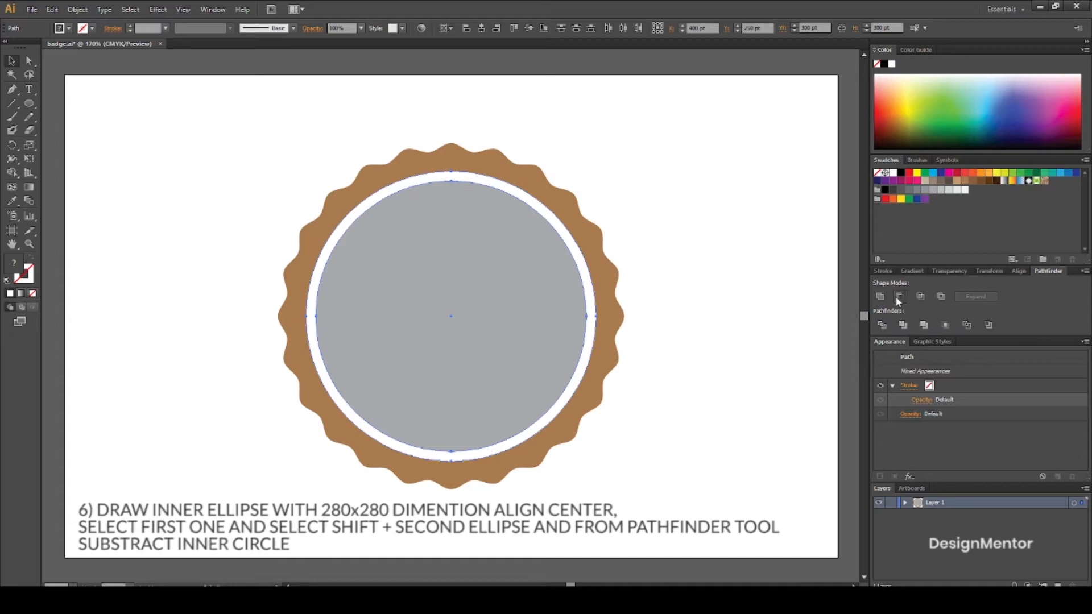
{"action": "left_click", "coordinate": [722, 283]}
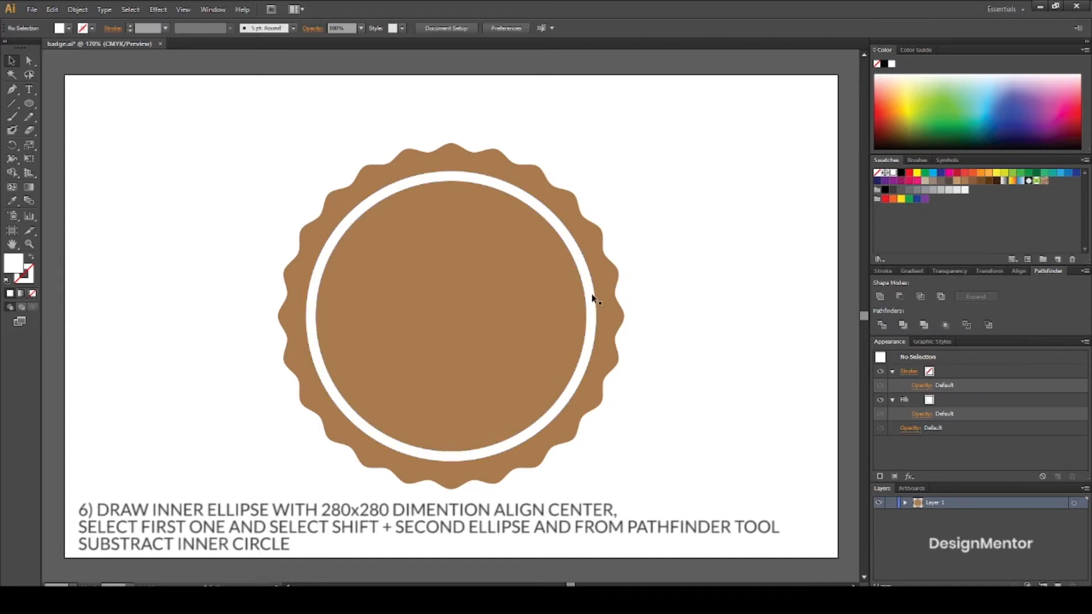
{"action": "left_click", "coordinate": [586, 295]}
{"action": "left_click", "coordinate": [775, 292]}
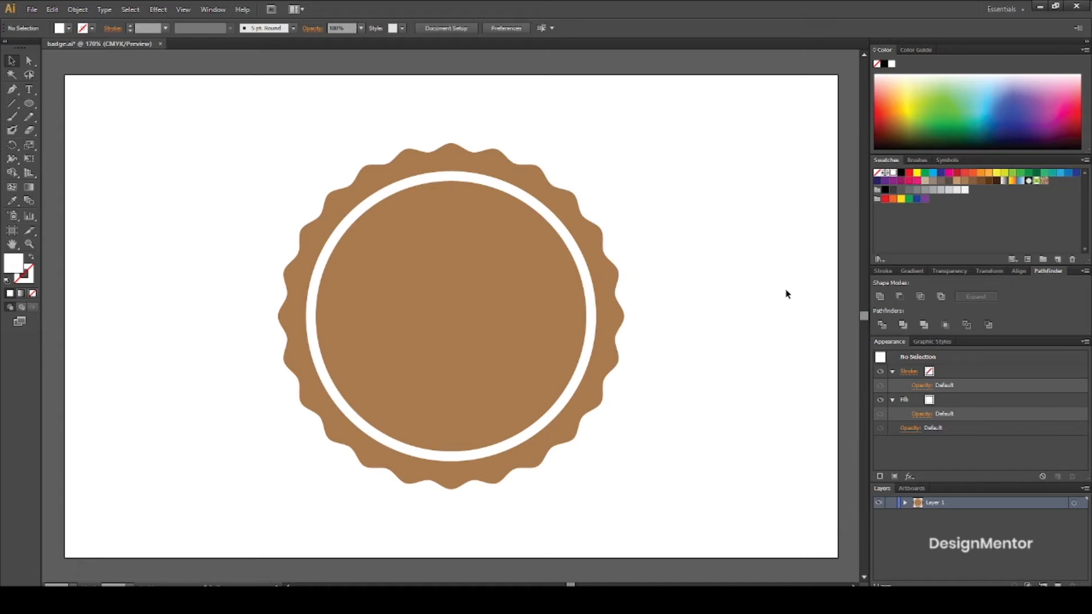
Select the whole badge, move it left until its X position is 70 pt, and deselect it.
{"action": "left_click", "coordinate": [530, 295]}
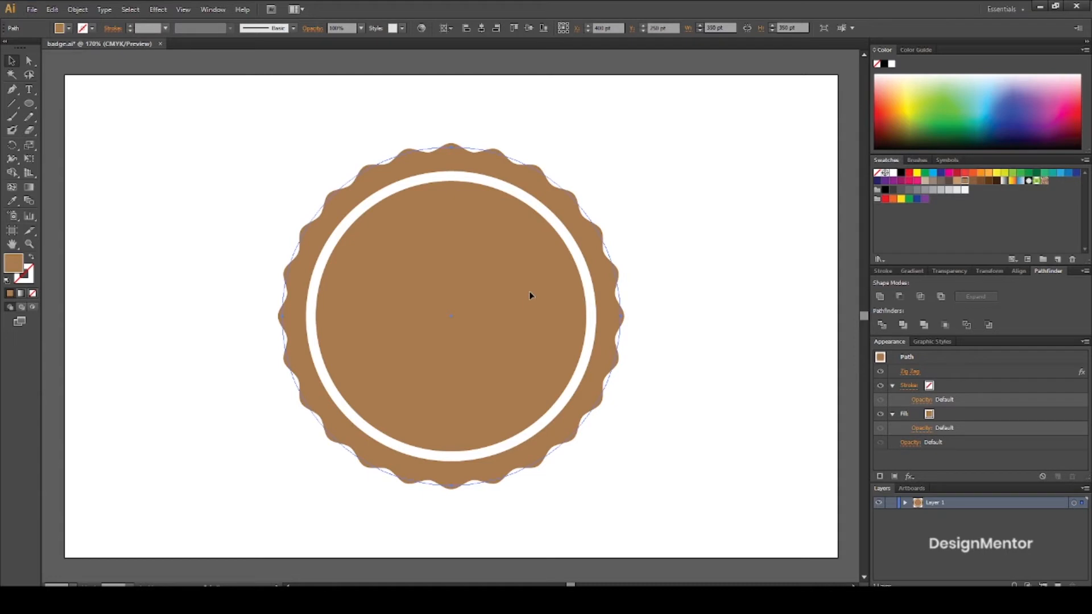
{"action": "left_click", "coordinate": [720, 287]}
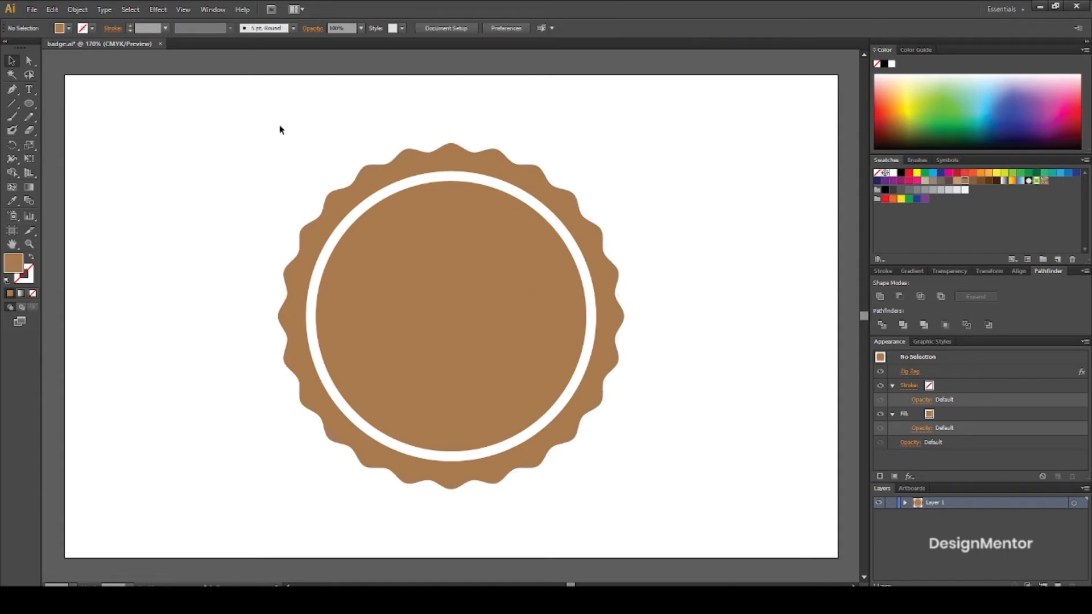
{"action": "left_click_drag", "start_coordinate": [253, 138], "coordinate": [654, 500]}
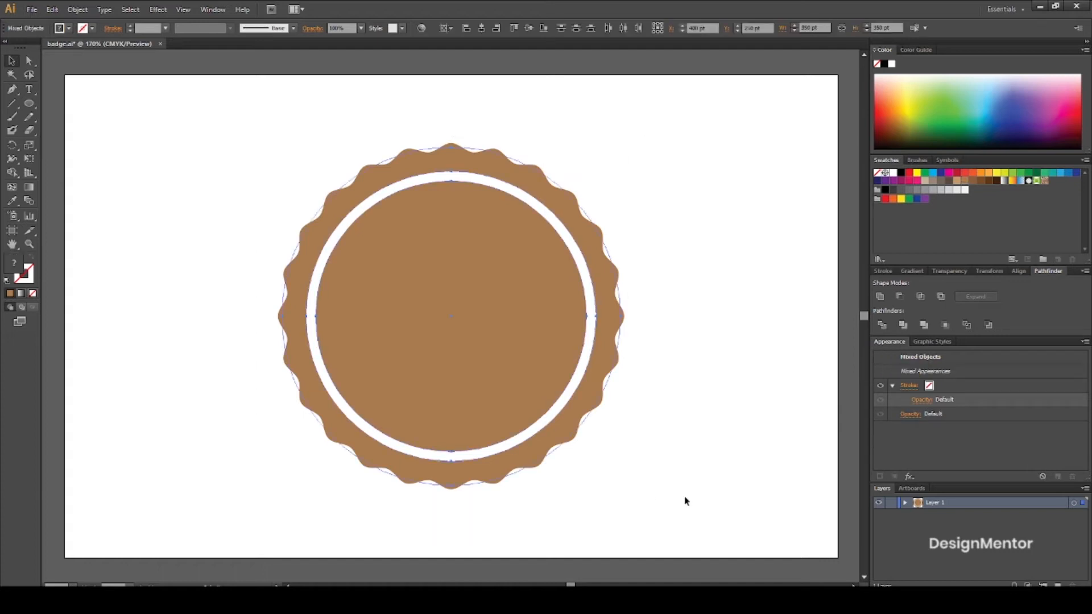
{"action": "key", "text": "shift+Left"}
{"action": "key", "text": "shift+Left"}
{"action": "key", "text": "shift+Left"}
{"action": "key", "text": "shift+Left"}
{"action": "key", "text": "shift+Left"}
{"action": "key", "text": "shift+Left"}
{"action": "key", "text": "shift+Left"}
{"action": "key", "text": "shift+Left"}
{"action": "key", "text": "shift+Left"}
{"action": "key", "text": "shift+Left"}
{"action": "key", "text": "shift+Left"}
{"action": "key", "text": "shift+Left"}
{"action": "key", "text": "shift+Left"}
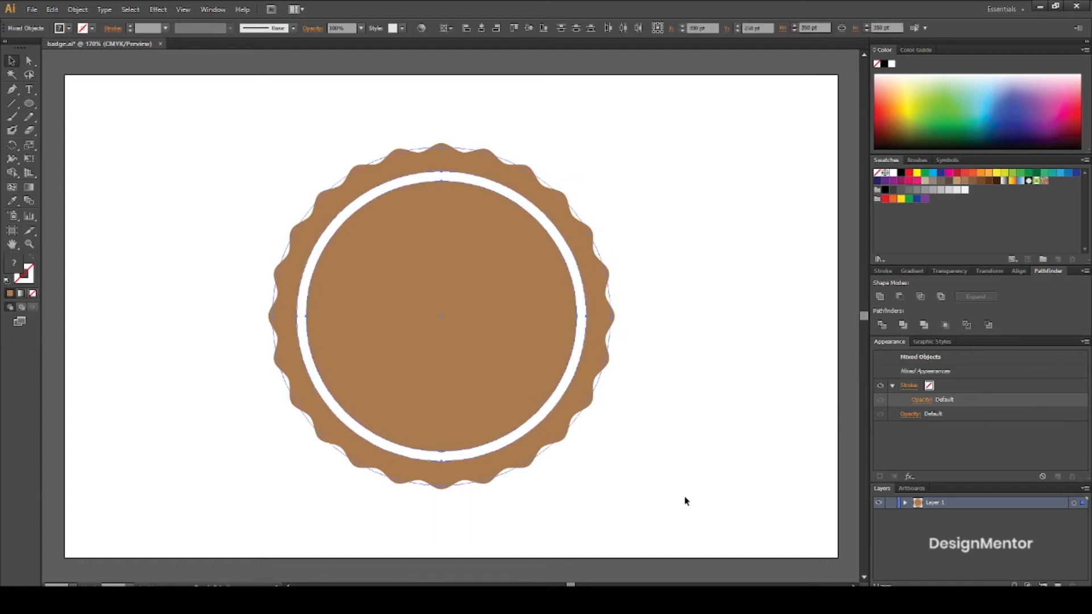
{"action": "key", "text": "shift+Left"}
{"action": "key", "text": "shift+Left"}
{"action": "key", "text": "shift+Left"}
{"action": "key", "text": "shift+Left"}
{"action": "key", "text": "shift+Left"}
{"action": "key", "text": "shift+Left"}
{"action": "key", "text": "shift+Left"}
{"action": "key", "text": "shift+Left"}
{"action": "key", "text": "shift+Left"}
{"action": "key", "text": "shift+Left"}
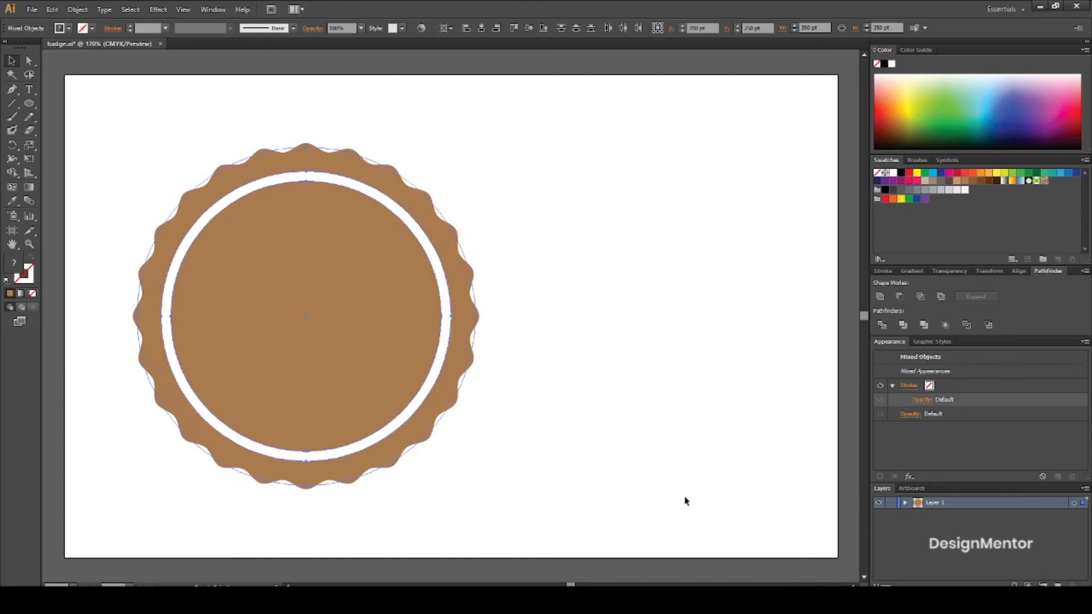
{"action": "key", "text": "shift+Left"}
{"action": "key", "text": "shift+Left"}
{"action": "key", "text": "shift+Left"}
{"action": "key", "text": "shift+Left"}
{"action": "key", "text": "shift+Left"}
{"action": "key", "text": "shift+Left"}
{"action": "key", "text": "shift+Left"}
{"action": "key", "text": "shift+Left"}
{"action": "key", "text": "shift+Left"}
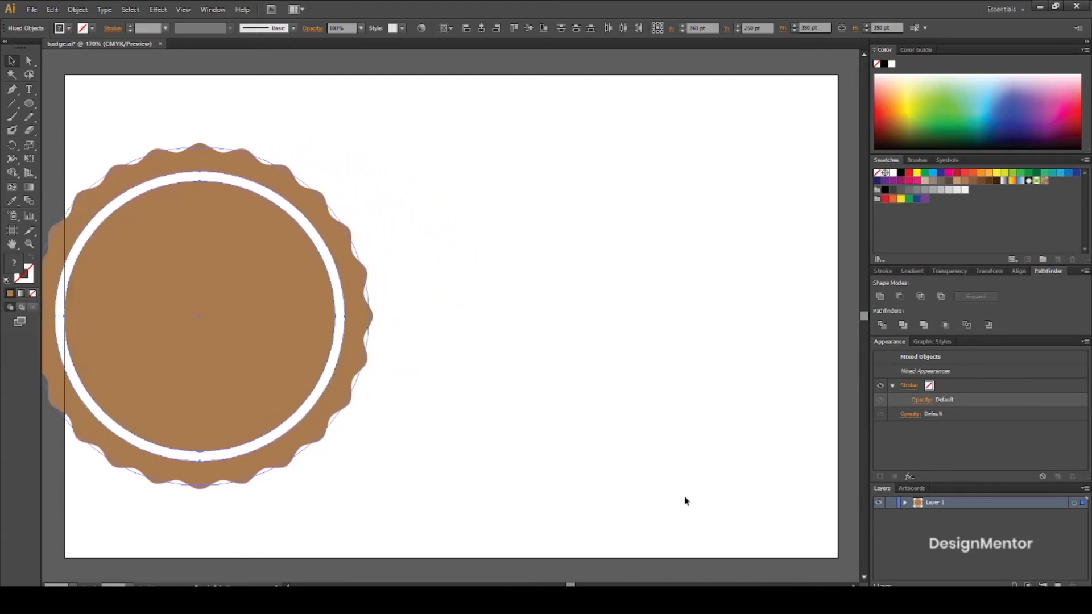
{"action": "key", "text": "shift+Left"}
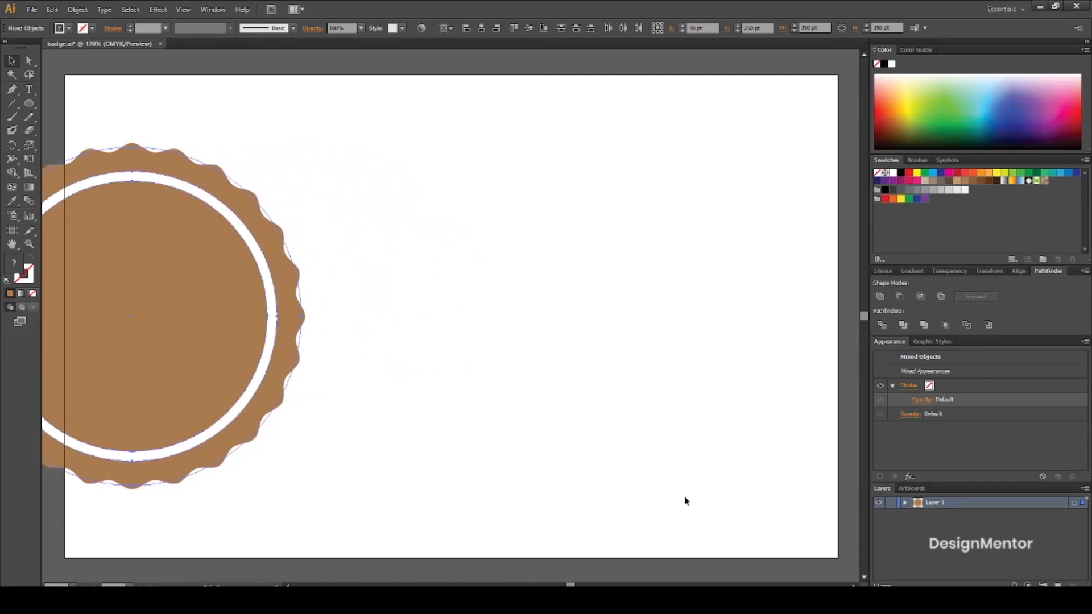
{"action": "left_click", "coordinate": [536, 300]}
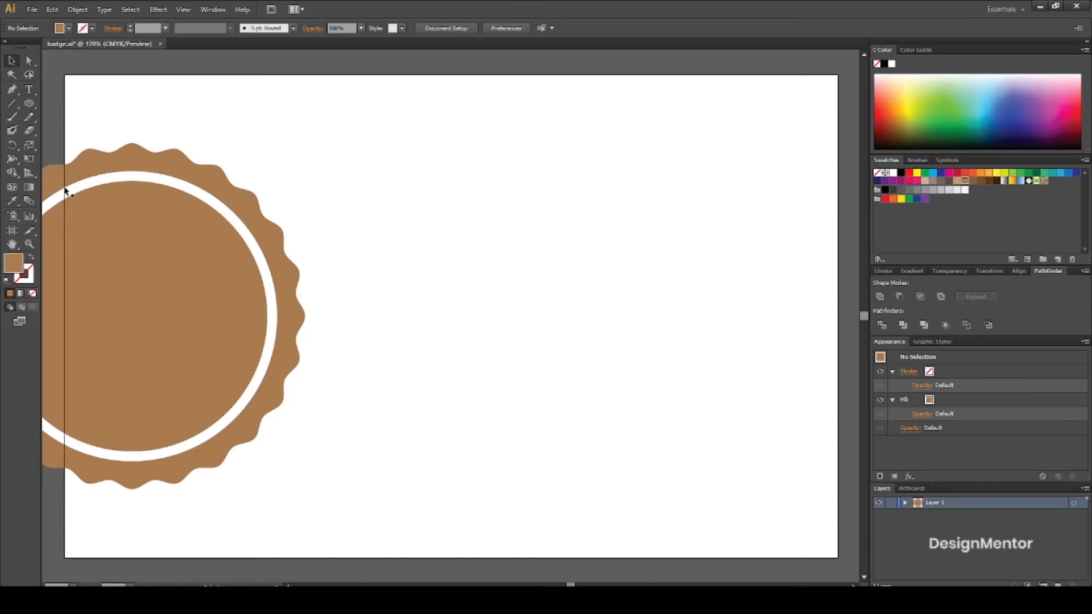
Create a 280 × 280 pt circle and center it horizontally and vertically on the artboard.
{"action": "left_click", "coordinate": [32, 106]}
{"action": "left_click", "coordinate": [484, 310]}
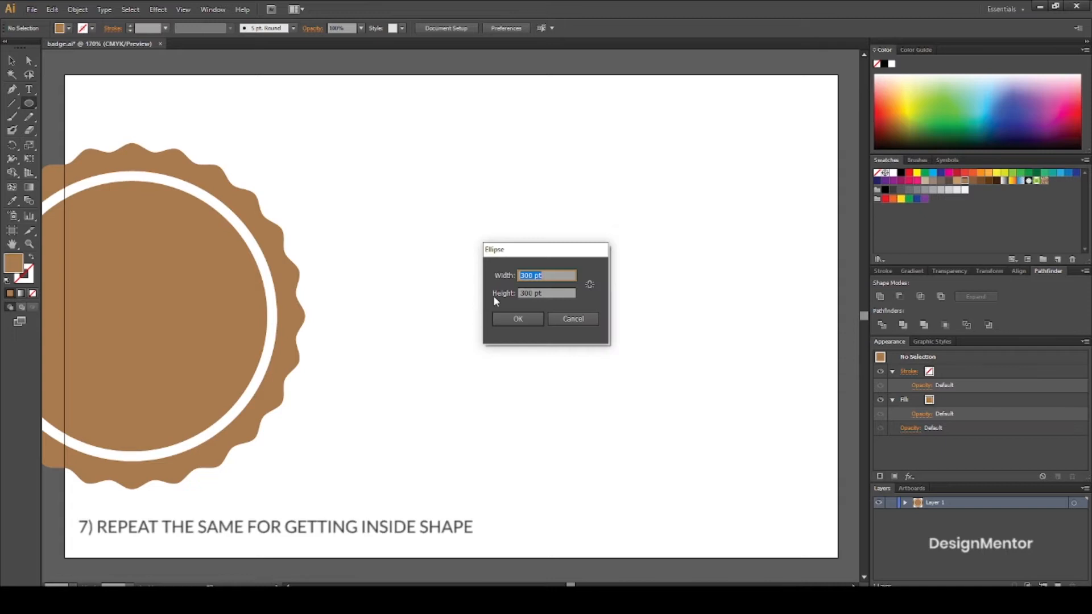
{"action": "type", "text": "280"}
{"action": "key", "text": "Tab"}
{"action": "type", "text": "280"}
{"action": "key", "text": "Return"}
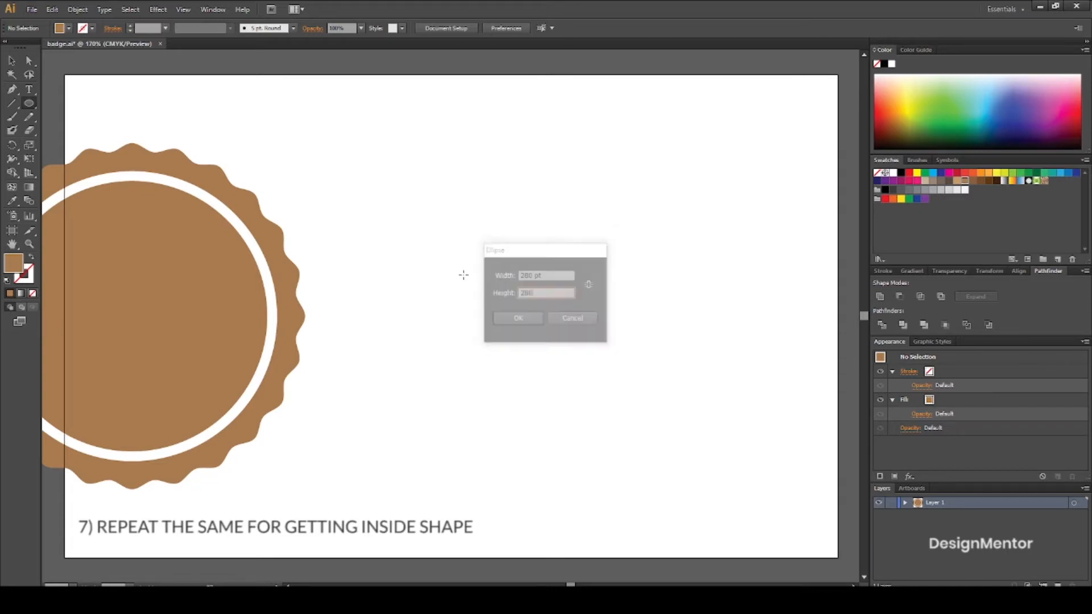
{"action": "left_click", "coordinate": [1017, 271]}
{"action": "left_click", "coordinate": [901, 296]}
{"action": "left_click", "coordinate": [970, 296]}
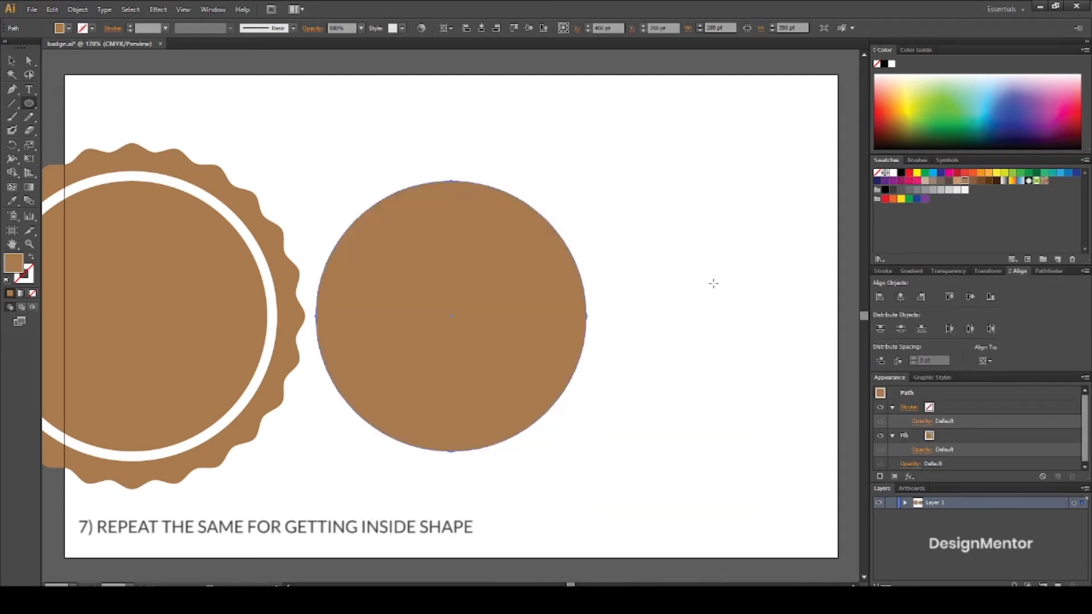
Move the whole badge further left to an X position of 20 pt, clear of the new circle, and deselect it.
{"action": "key", "text": "v"}
{"action": "left_click", "coordinate": [690, 295]}
{"action": "left_click_drag", "start_coordinate": [293, 155], "coordinate": [195, 257]}
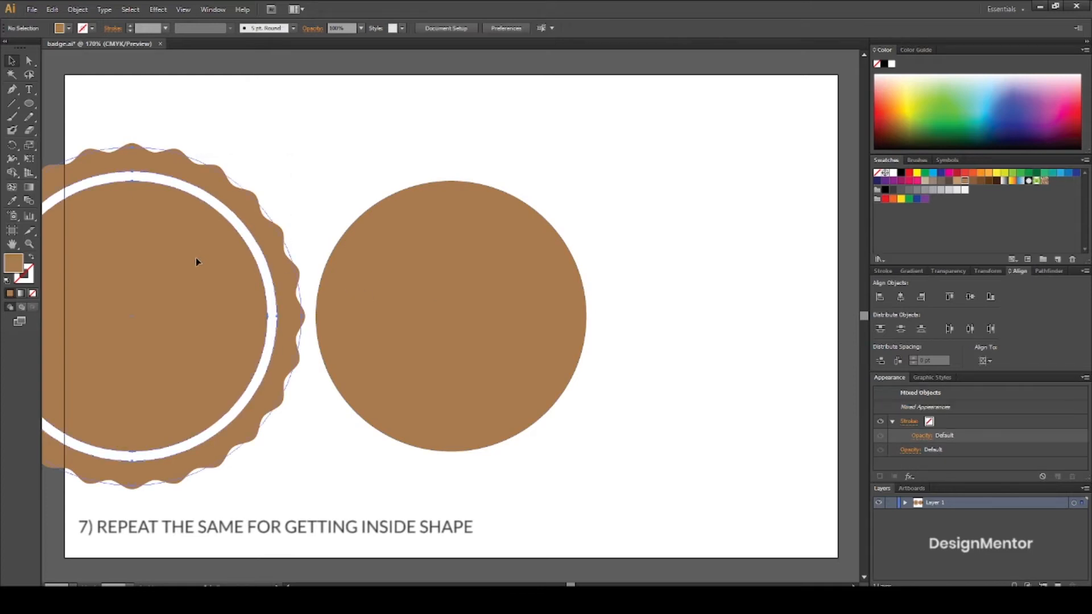
{"action": "key", "text": "shift+Left"}
{"action": "key", "text": "shift+Left"}
{"action": "key", "text": "shift+Left"}
{"action": "key", "text": "shift+Left"}
{"action": "key", "text": "shift+Left"}
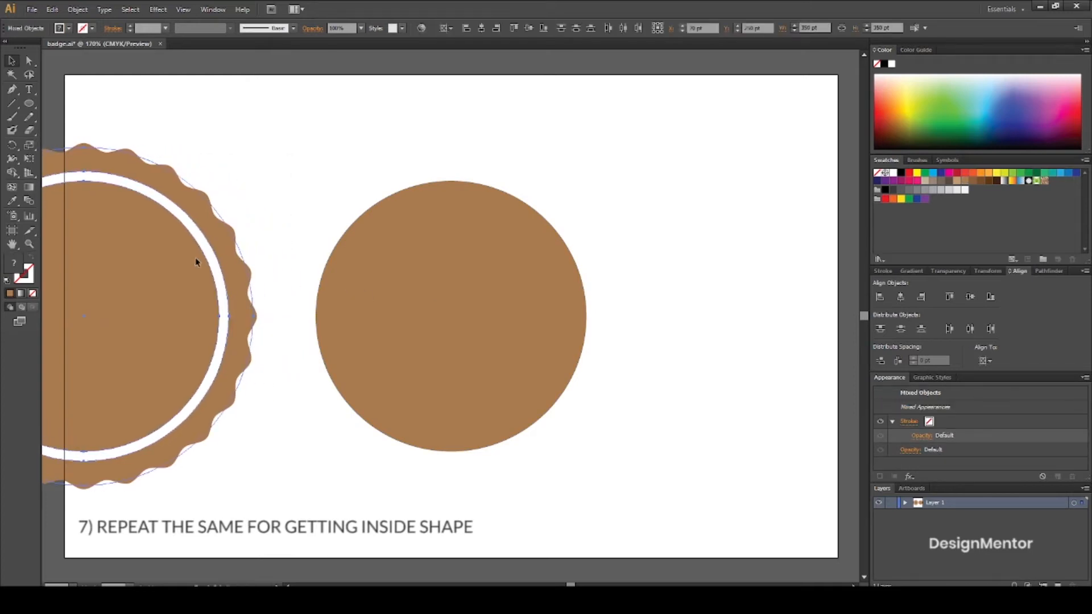
{"action": "left_click", "coordinate": [273, 161]}
{"action": "left_click", "coordinate": [413, 303]}
{"action": "left_click", "coordinate": [655, 305]}
{"action": "left_click", "coordinate": [453, 312]}
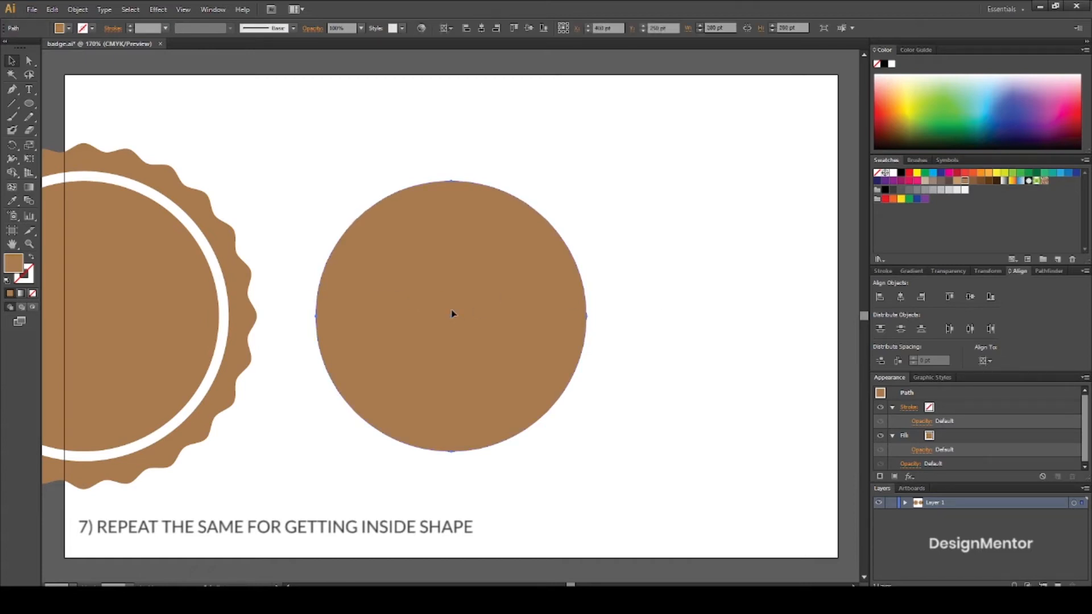
{"action": "left_click", "coordinate": [628, 284]}
{"action": "left_click", "coordinate": [490, 282]}
Create a 500 × 500 pt circle with the Ellipse tool.
{"action": "left_click", "coordinate": [30, 105]}
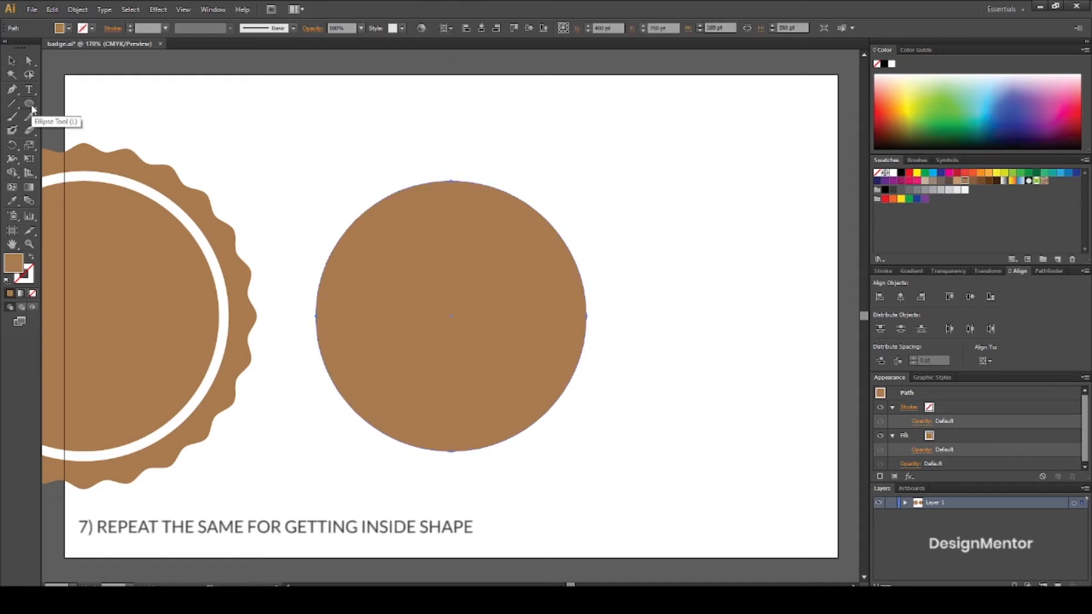
{"action": "left_click", "coordinate": [448, 151]}
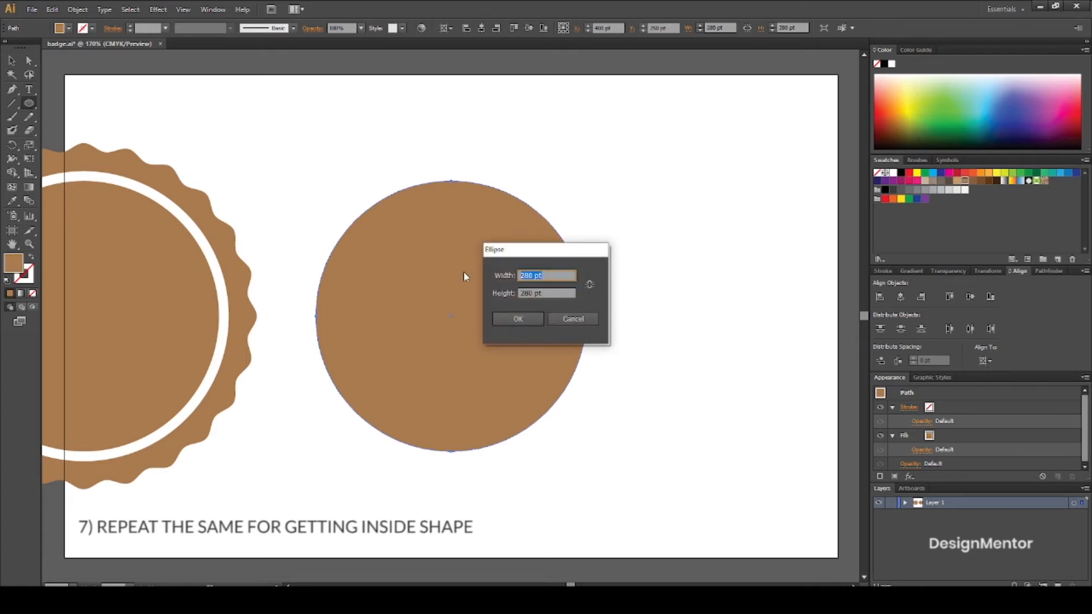
{"action": "type", "text": "500"}
{"action": "key", "text": "Tab"}
{"action": "type", "text": "5"}
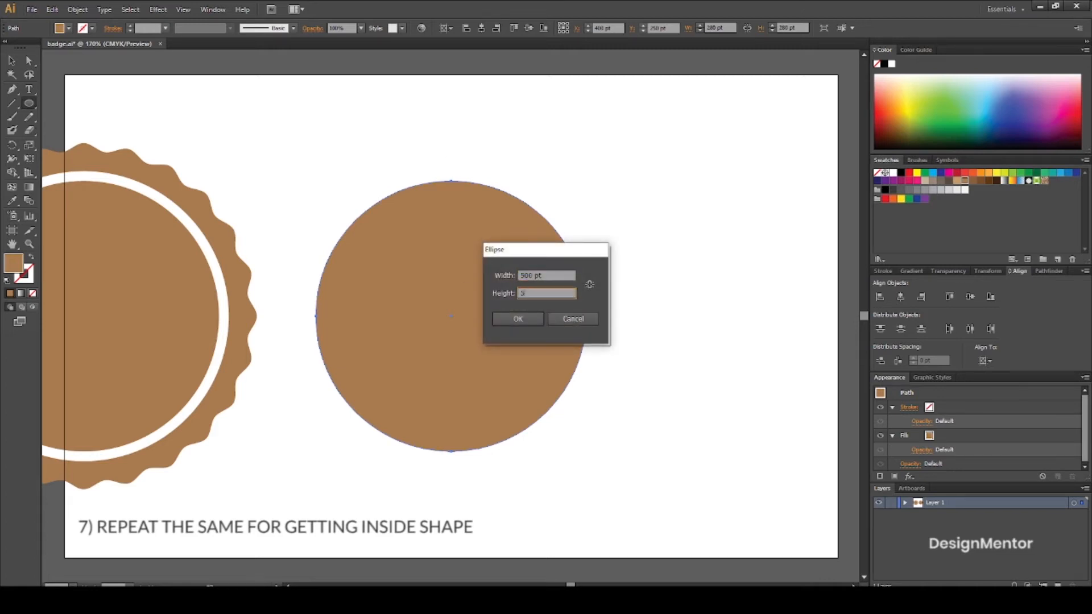
{"action": "type", "text": "00"}
{"action": "key", "text": "Return"}
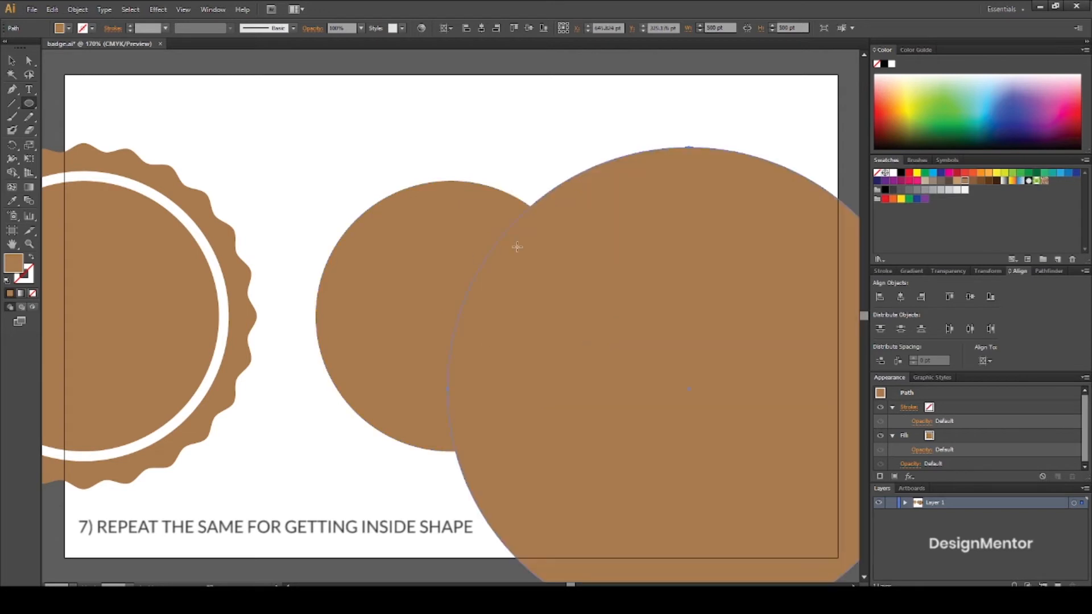
Fill the large circle with the next darker brown swatch and center it horizontally and vertically on the artboard.
{"action": "left_click", "coordinate": [972, 181]}
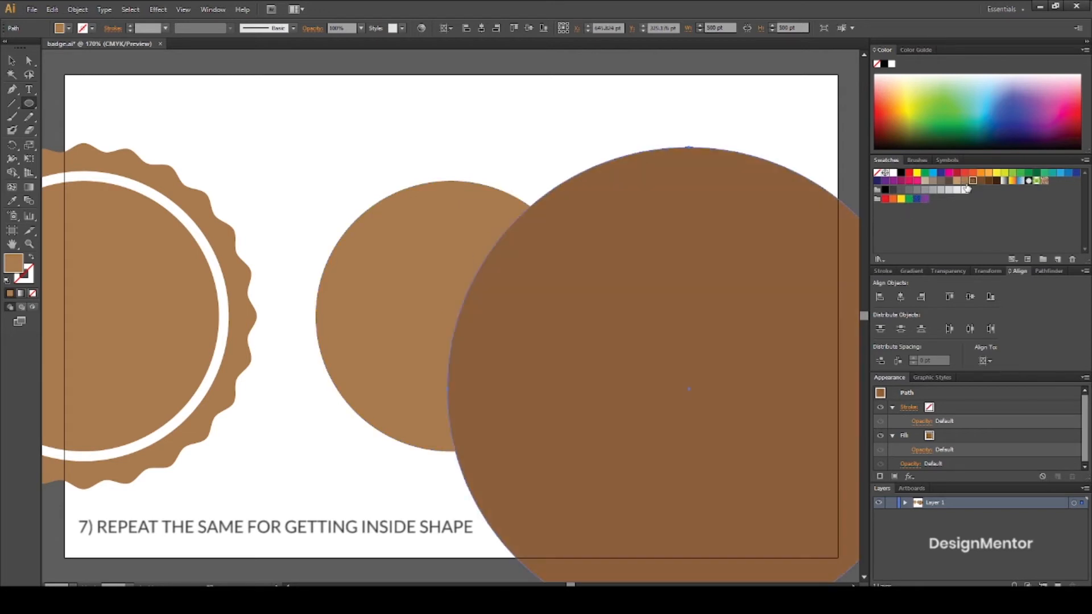
{"action": "left_click", "coordinate": [902, 296]}
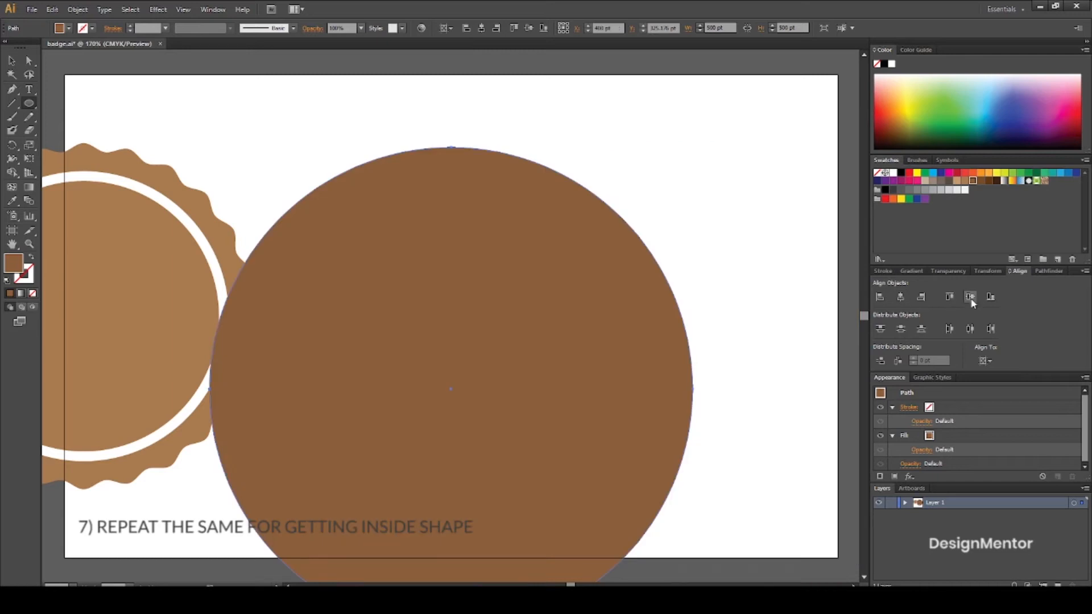
{"action": "left_click", "coordinate": [970, 296]}
{"action": "key", "text": "v"}
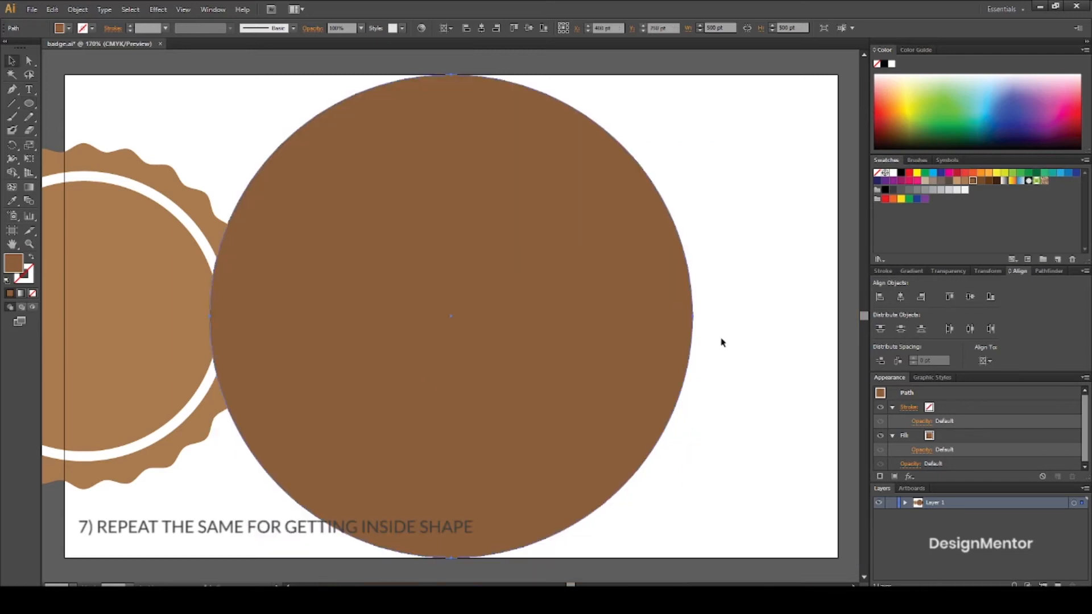
Move the dark circle straight up to Y -140 pt, so its lower edge touches the small circle's upper edge.
{"action": "key", "text": "shift+Up"}
{"action": "key", "text": "shift+Up"}
{"action": "key", "text": "shift+Up"}
{"action": "key", "text": "shift+Up"}
{"action": "key", "text": "shift+Up"}
{"action": "key", "text": "shift+Up"}
{"action": "key", "text": "shift+Up"}
{"action": "key", "text": "shift+Up"}
{"action": "key", "text": "shift+Up"}
{"action": "key", "text": "shift+Up"}
{"action": "key", "text": "shift+Up"}
{"action": "key", "text": "shift+Up"}
{"action": "key", "text": "shift+Up"}
{"action": "key", "text": "shift+Up"}
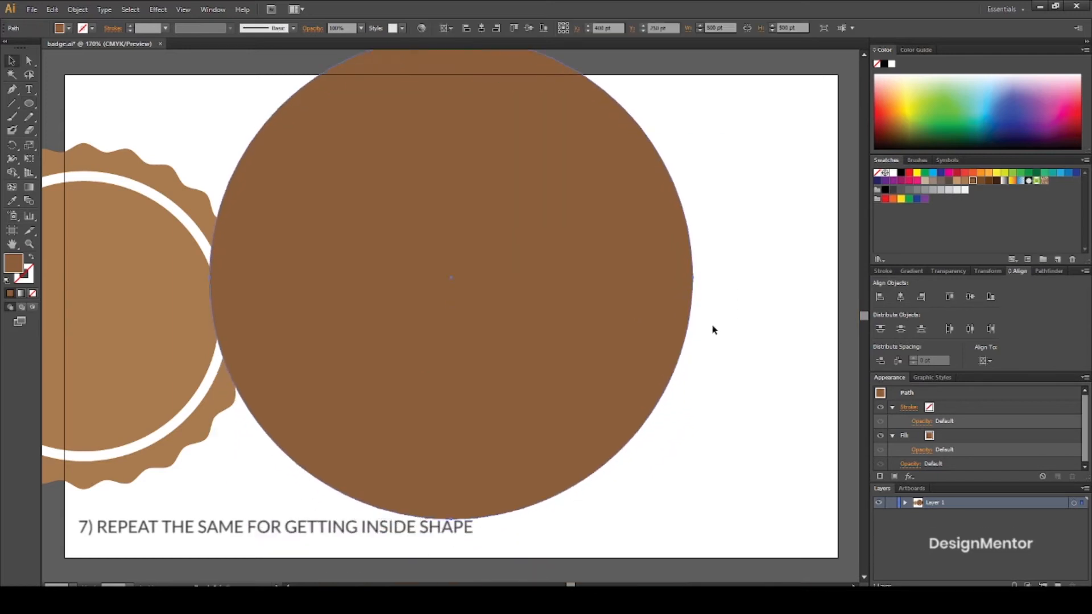
{"action": "key", "text": "shift+Up"}
{"action": "key", "text": "shift+Up"}
{"action": "key", "text": "shift+Up"}
{"action": "key", "text": "shift+Up"}
{"action": "key", "text": "shift+Up"}
{"action": "key", "text": "shift+Up"}
{"action": "key", "text": "shift+Up"}
{"action": "key", "text": "shift+Up"}
{"action": "key", "text": "shift+Up"}
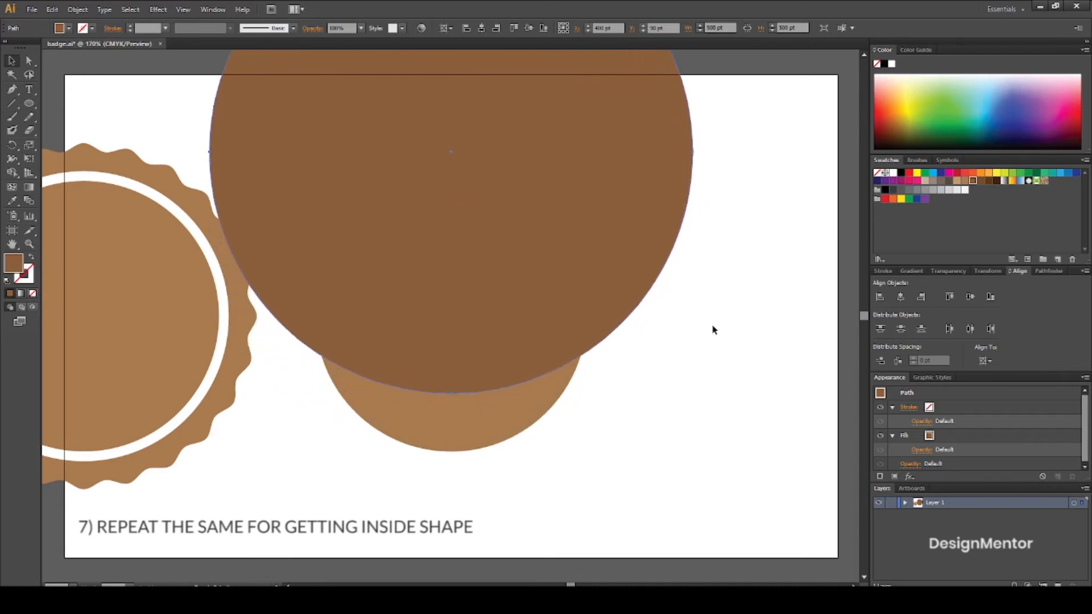
{"action": "key", "text": "shift+Up"}
{"action": "key", "text": "shift+Up"}
{"action": "key", "text": "shift+Up"}
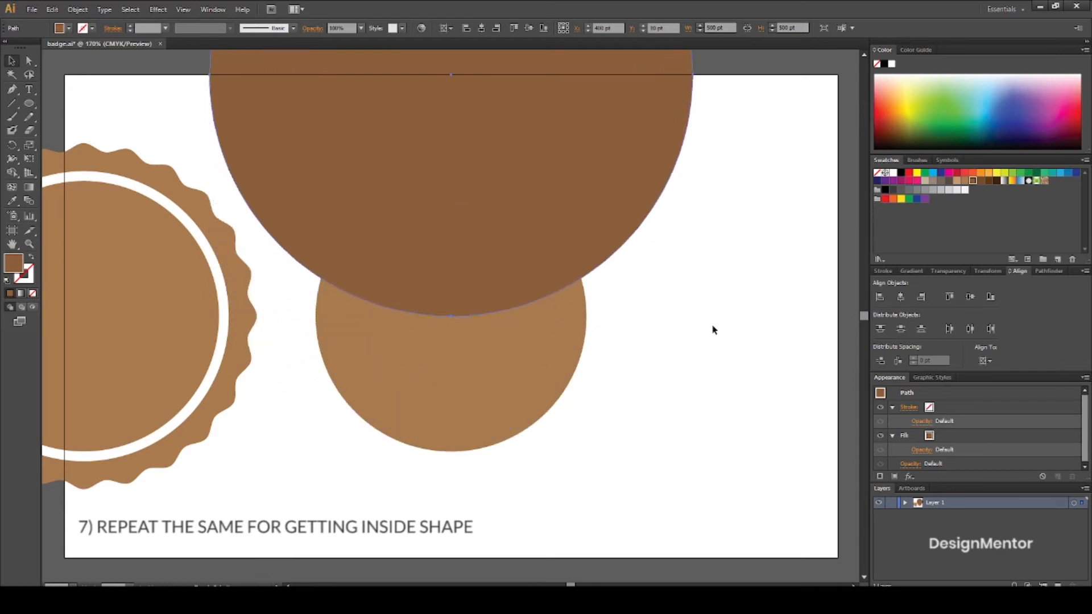
{"action": "key", "text": "shift+Up"}
{"action": "key", "text": "shift+Up"}
{"action": "key", "text": "shift+Up"}
{"action": "key", "text": "shift+Up"}
{"action": "key", "text": "shift+Up"}
{"action": "key", "text": "shift+Up"}
{"action": "key", "text": "shift+Up"}
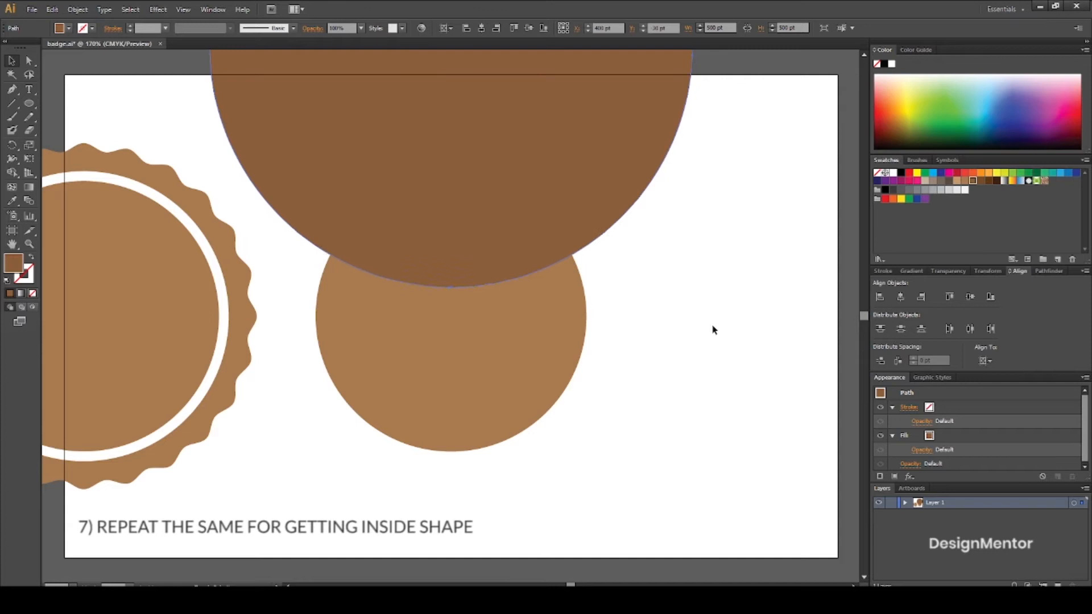
{"action": "key", "text": "shift+Up"}
{"action": "key", "text": "shift+Up"}
{"action": "key", "text": "shift+Up"}
{"action": "key", "text": "shift+Up"}
{"action": "key", "text": "shift+Up"}
{"action": "key", "text": "shift+Up"}
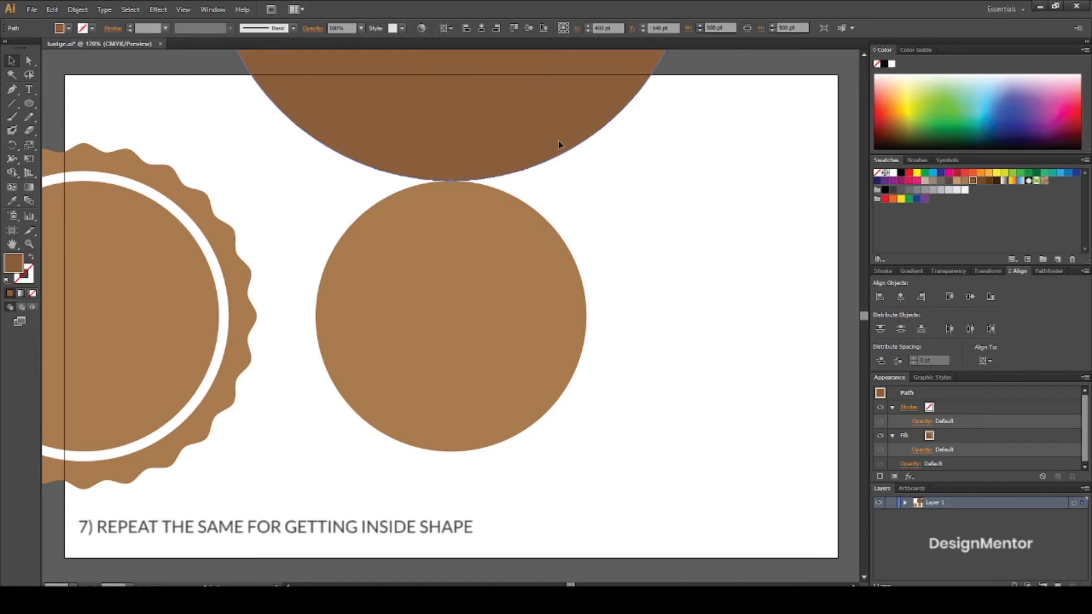
Move the dark circle down 100 pt to Y -40 pt so it overlaps the small circle's upper part.
{"action": "left_click", "coordinate": [660, 210]}
{"action": "left_click", "coordinate": [514, 146]}
{"action": "key", "text": "Down"}
{"action": "key", "text": "Down"}
{"action": "key", "text": "Down"}
{"action": "key", "text": "Down"}
{"action": "key", "text": "Down"}
{"action": "key", "text": "Down"}
{"action": "key", "text": "Down"}
{"action": "key", "text": "Down"}
{"action": "key", "text": "Down"}
{"action": "key", "text": "Down"}
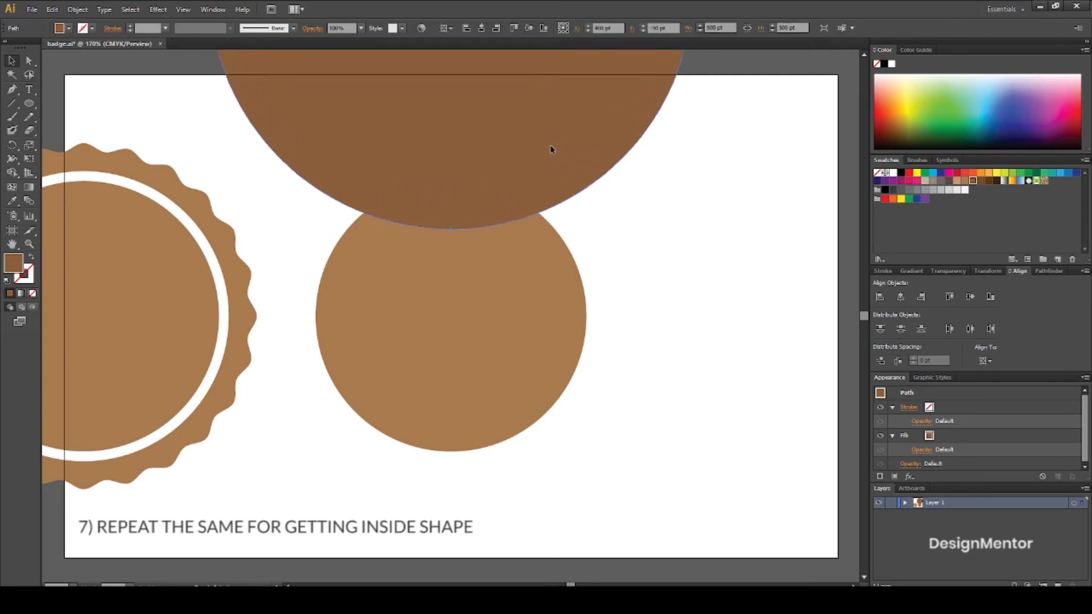
{"action": "key", "text": "Down"}
{"action": "key", "text": "Down"}
{"action": "key", "text": "shift+Down"}
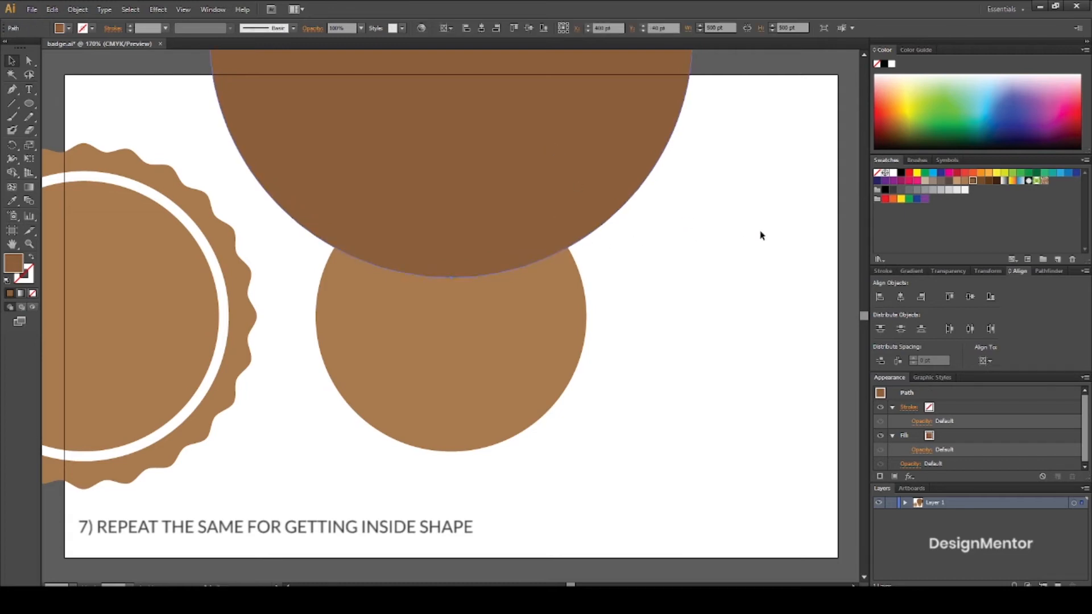
Copy the dark brown circle and paste the copy in front.
{"action": "left_click", "coordinate": [50, 8]}
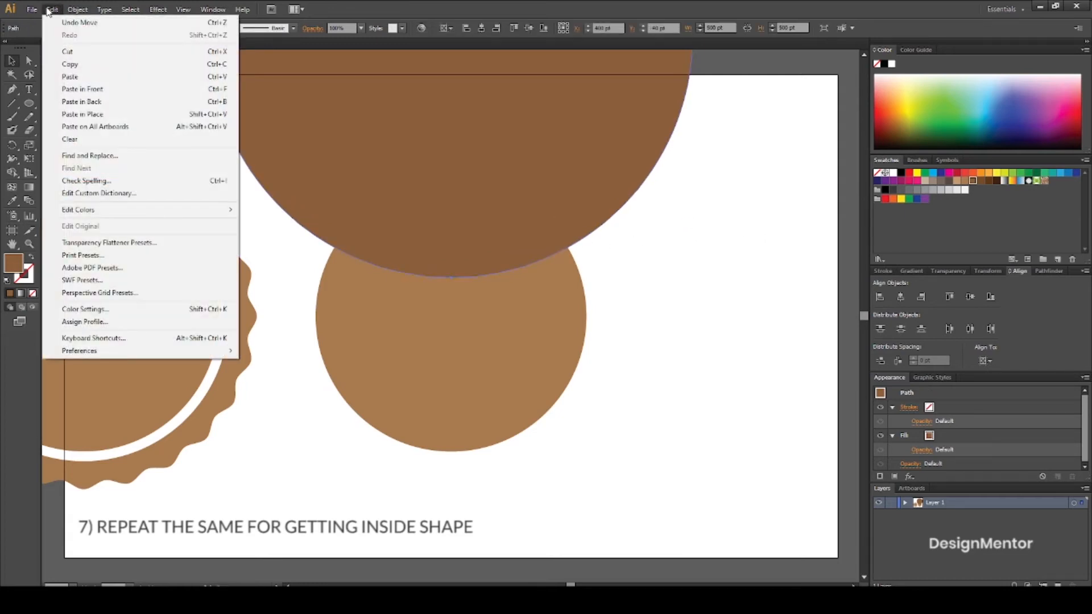
{"action": "left_click", "coordinate": [80, 70]}
{"action": "left_click", "coordinate": [52, 9]}
{"action": "left_click", "coordinate": [83, 89]}
Move the pasted circle straight down to Y 640 pt, so its upper edge touches the small circle's lower edge.
{"action": "key", "text": "shift+Down"}
{"action": "key", "text": "shift+Down"}
{"action": "key", "text": "shift+Down"}
{"action": "key", "text": "shift+Down"}
{"action": "key", "text": "shift+Down"}
{"action": "key", "text": "shift+Down"}
{"action": "key", "text": "shift+Down"}
{"action": "key", "text": "shift+Down"}
{"action": "key", "text": "shift+Down"}
{"action": "key", "text": "shift+Down"}
{"action": "key", "text": "shift+Down"}
{"action": "key", "text": "shift+Down"}
{"action": "key", "text": "shift+Down"}
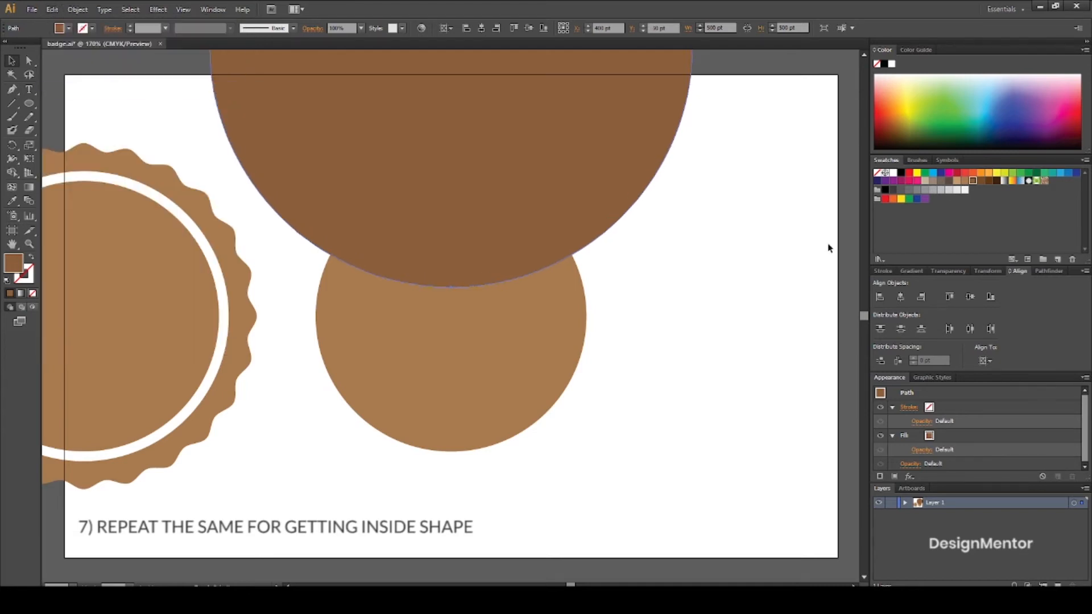
{"action": "key", "text": "shift+Down"}
{"action": "key", "text": "shift+Down"}
{"action": "key", "text": "shift+Down"}
{"action": "key", "text": "shift+Down"}
{"action": "key", "text": "shift+Down"}
{"action": "key", "text": "shift+Down"}
{"action": "key", "text": "shift+Down"}
{"action": "key", "text": "shift+Down"}
{"action": "key", "text": "shift+Down"}
{"action": "key", "text": "shift+Down"}
{"action": "key", "text": "shift+Down"}
{"action": "key", "text": "shift+Down"}
{"action": "key", "text": "shift+Down"}
{"action": "key", "text": "shift+Down"}
{"action": "key", "text": "shift+Down"}
{"action": "key", "text": "shift+Down"}
{"action": "key", "text": "shift+Down"}
{"action": "key", "text": "shift+Down"}
{"action": "key", "text": "shift+Down"}
{"action": "key", "text": "shift+Down"}
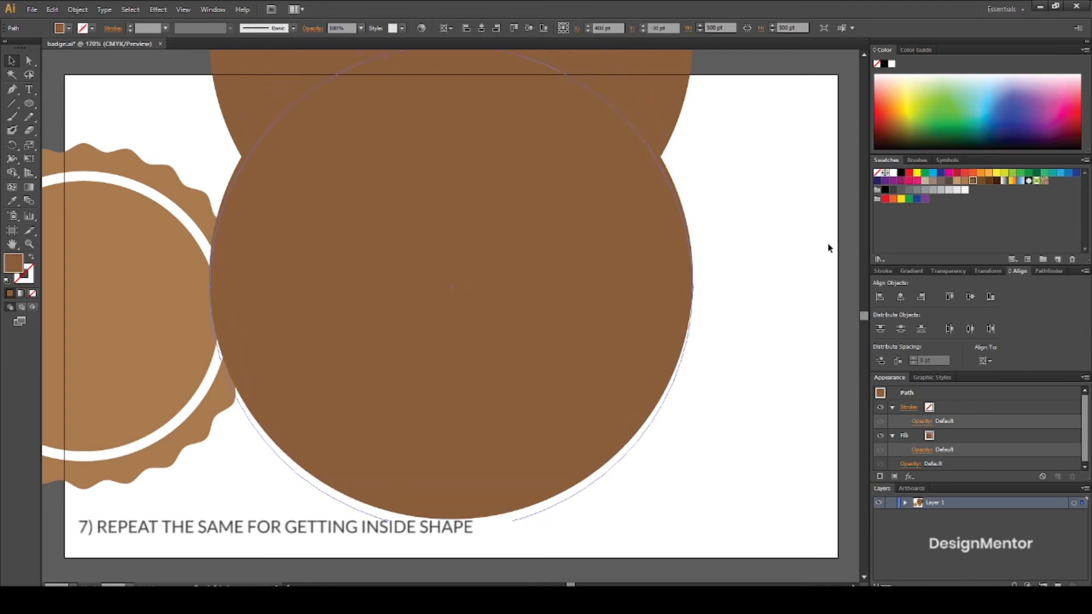
{"action": "key", "text": "shift+Down"}
{"action": "key", "text": "shift+Down"}
{"action": "key", "text": "shift+Down"}
{"action": "key", "text": "shift+Down"}
{"action": "key", "text": "shift+Down"}
{"action": "key", "text": "shift+Down"}
{"action": "key", "text": "shift+Down"}
{"action": "key", "text": "shift+Down"}
{"action": "key", "text": "shift+Down"}
{"action": "key", "text": "shift+Down"}
{"action": "key", "text": "shift+Down"}
{"action": "key", "text": "shift+Down"}
{"action": "key", "text": "shift+Down"}
{"action": "key", "text": "shift+Down"}
{"action": "key", "text": "shift+Down"}
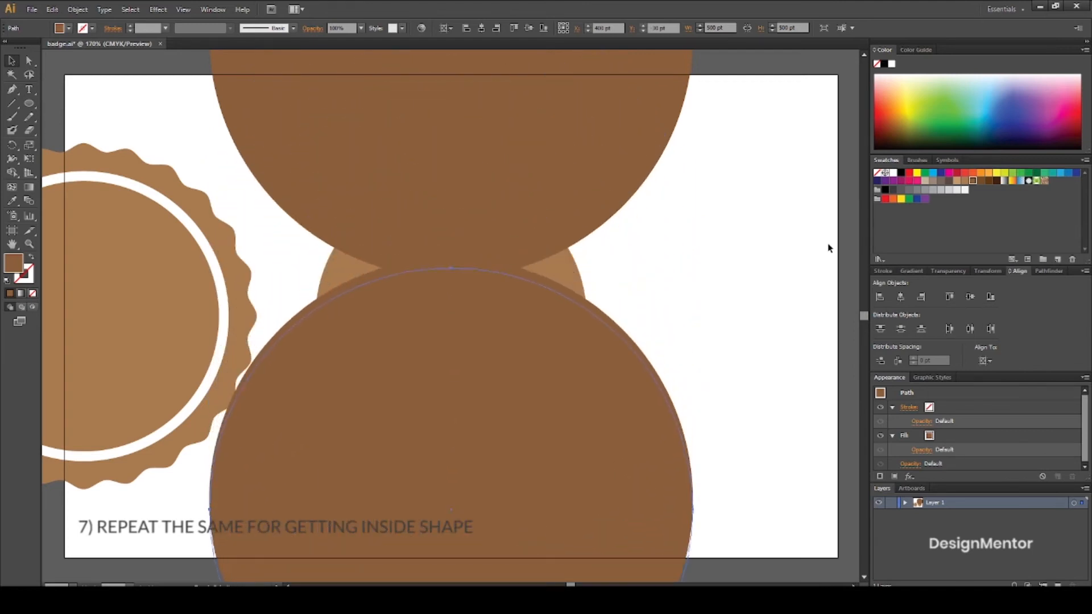
{"action": "key", "text": "shift+Down"}
{"action": "key", "text": "shift+Down"}
{"action": "key", "text": "shift+Down"}
{"action": "key", "text": "shift+Down"}
{"action": "key", "text": "shift+Down"}
{"action": "key", "text": "shift+Down"}
{"action": "key", "text": "shift+Down"}
{"action": "key", "text": "shift+Down"}
{"action": "key", "text": "shift+Down"}
{"action": "key", "text": "shift+Down"}
{"action": "key", "text": "shift+Down"}
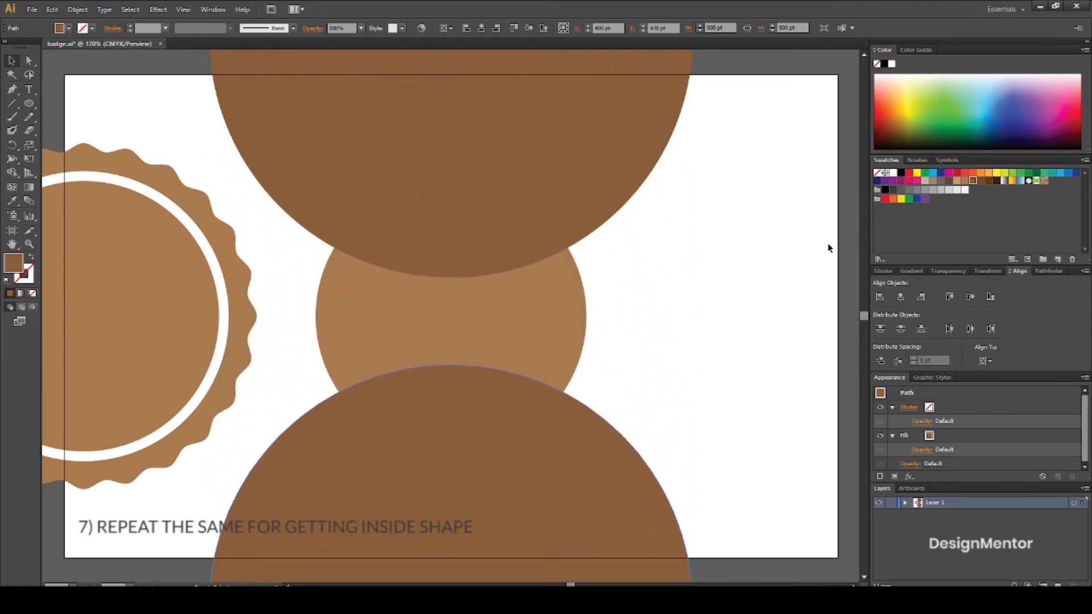
{"action": "key", "text": "shift+Down"}
{"action": "key", "text": "shift+Down"}
{"action": "key", "text": "shift+Down"}
{"action": "key", "text": "shift+Down"}
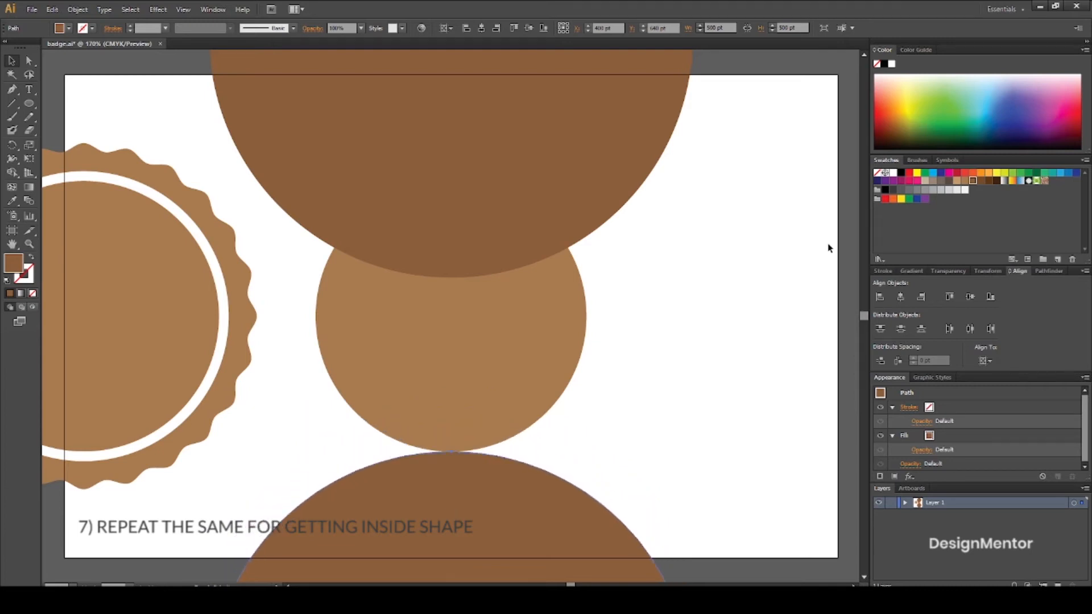
Move the lower dark circle up 100 pt to Y 540 pt so it overlaps the small circle's lower part.
{"action": "key", "text": "shift+Up"}
{"action": "key", "text": "shift+Up"}
{"action": "key", "text": "shift+Up"}
{"action": "key", "text": "shift+Up"}
{"action": "key", "text": "shift+Up"}
{"action": "key", "text": "shift+Up"}
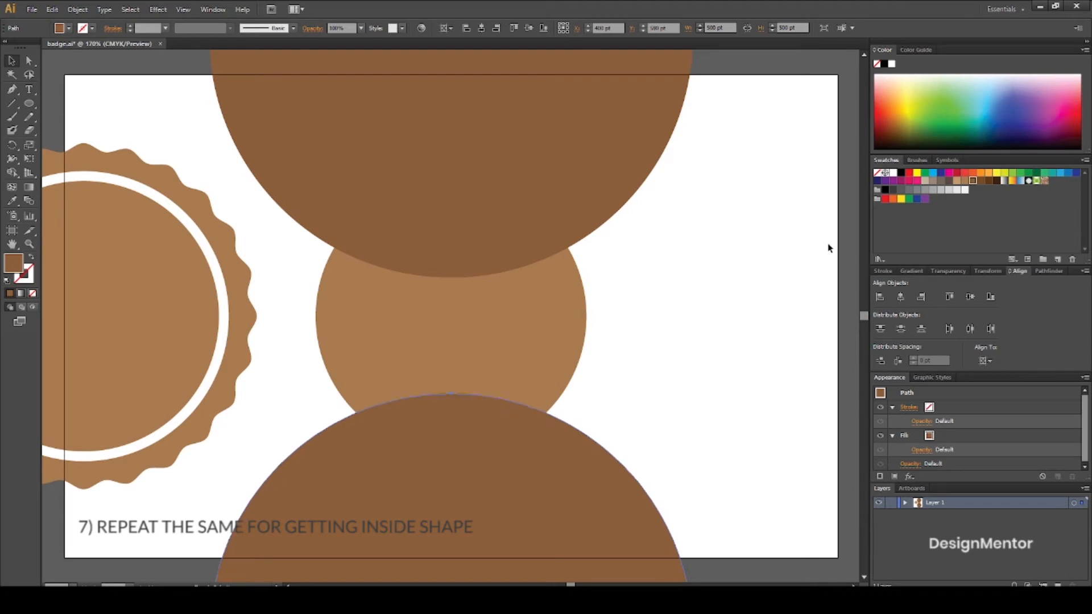
{"action": "key", "text": "shift+Up"}
{"action": "key", "text": "shift+Up"}
{"action": "key", "text": "shift+Up"}
{"action": "key", "text": "shift+Up"}
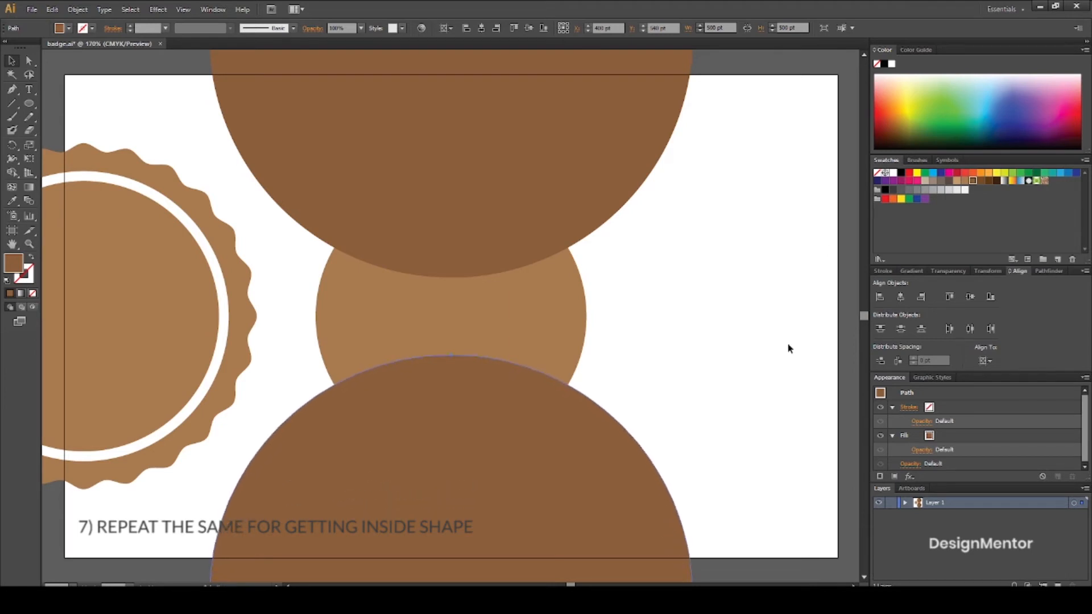
Subtract the upper and lower dark circles from the small circle with Minus Front to form a concave band.
{"action": "left_click", "coordinate": [788, 344]}
{"action": "left_click", "coordinate": [579, 319]}
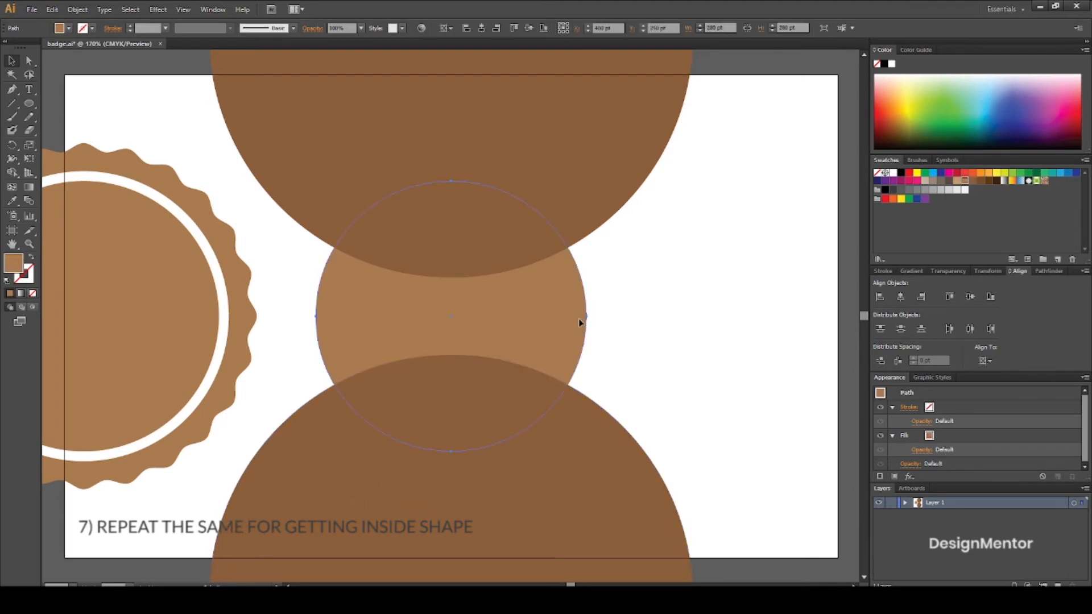
{"action": "left_click", "coordinate": [607, 197], "text": "shift"}
{"action": "left_click", "coordinate": [1043, 271]}
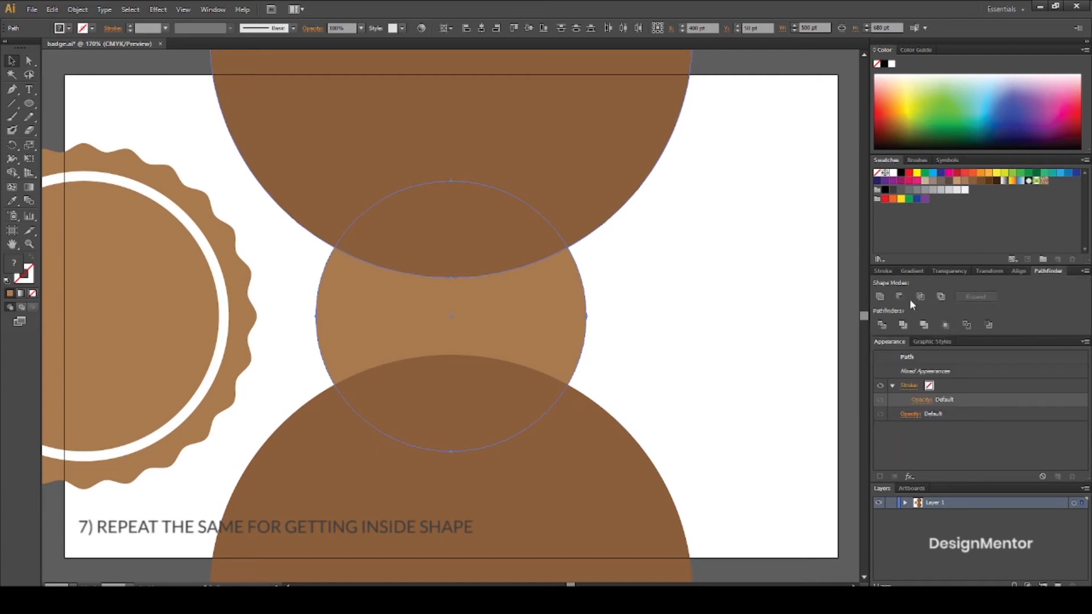
{"action": "left_click", "coordinate": [898, 296]}
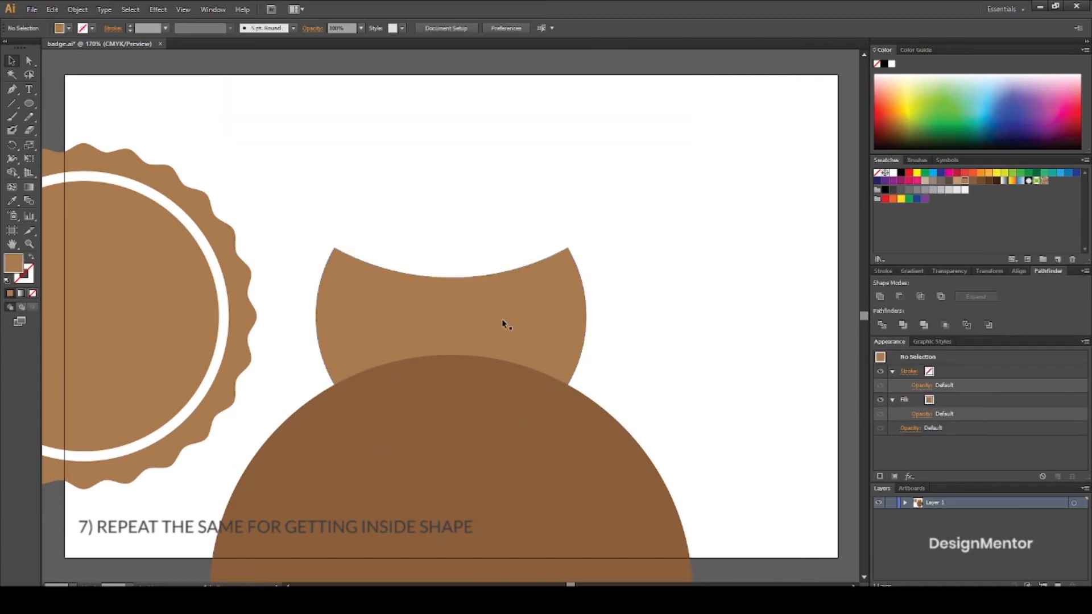
{"action": "left_click", "coordinate": [591, 445], "text": "shift"}
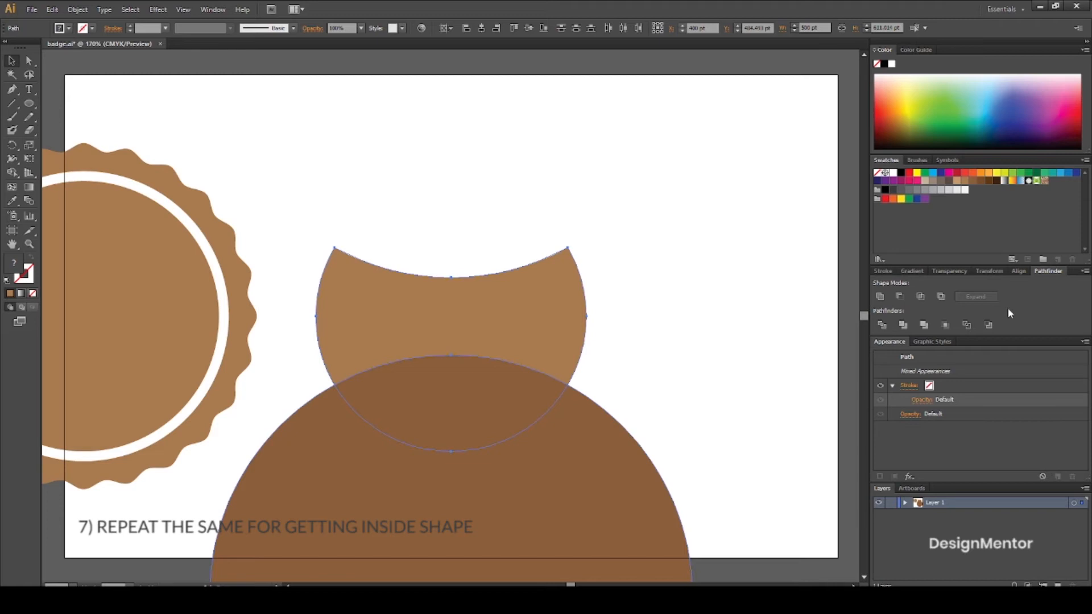
{"action": "left_click", "coordinate": [901, 297]}
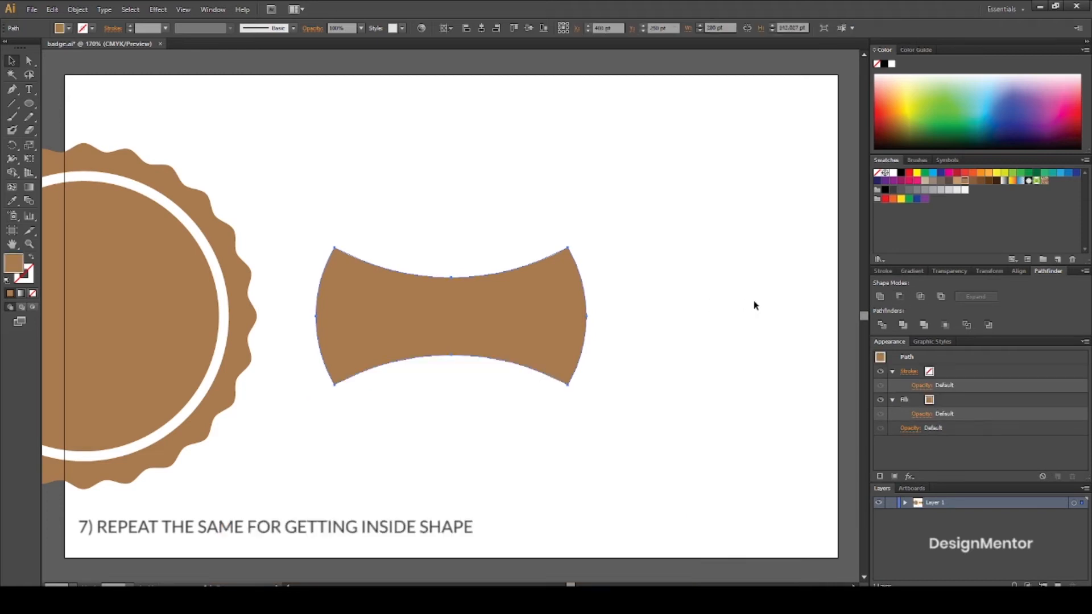
Fill the concave band shape with the darkest brown swatch.
{"action": "left_click", "coordinate": [980, 181]}
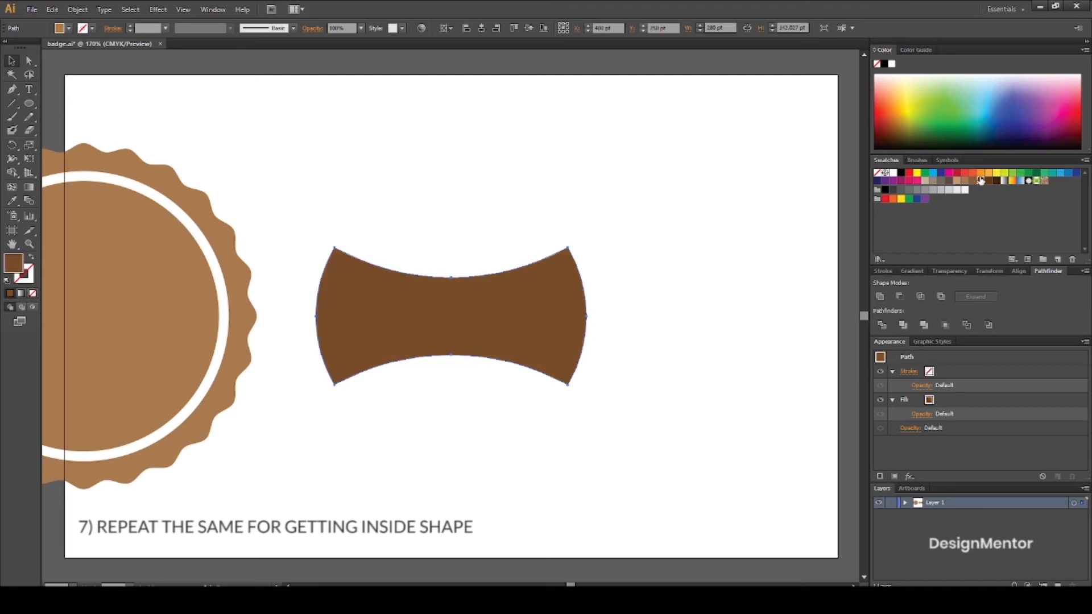
{"action": "left_click", "coordinate": [988, 181]}
{"action": "left_click", "coordinate": [997, 181]}
{"action": "left_click", "coordinate": [765, 234]}
Move the dark brown band straight right until it extends past the artboard's right edge.
{"action": "left_click", "coordinate": [541, 302]}
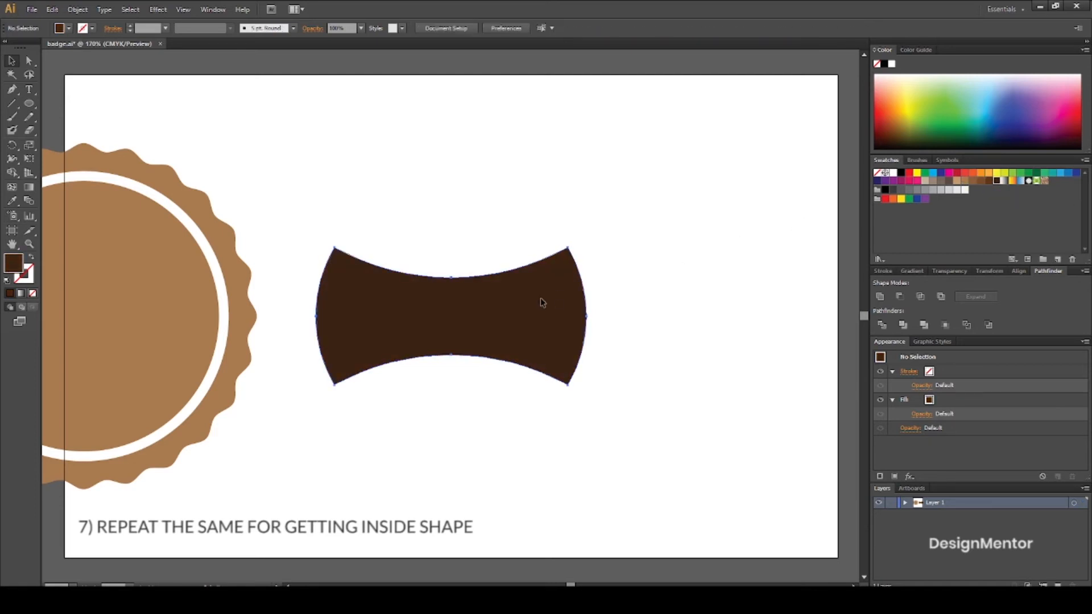
{"action": "key", "text": "shift+Right"}
{"action": "key", "text": "shift+Right"}
{"action": "key", "text": "shift+Right"}
{"action": "key", "text": "shift+Right"}
{"action": "key", "text": "shift+Right"}
{"action": "key", "text": "shift+Right"}
{"action": "key", "text": "shift+Right"}
{"action": "key", "text": "shift+Right"}
{"action": "key", "text": "shift+Right"}
{"action": "key", "text": "shift+Right"}
{"action": "key", "text": "shift+Right"}
{"action": "key", "text": "shift+Right"}
{"action": "key", "text": "shift+Right"}
{"action": "key", "text": "shift+Right"}
{"action": "key", "text": "shift+Right"}
{"action": "key", "text": "shift+Right"}
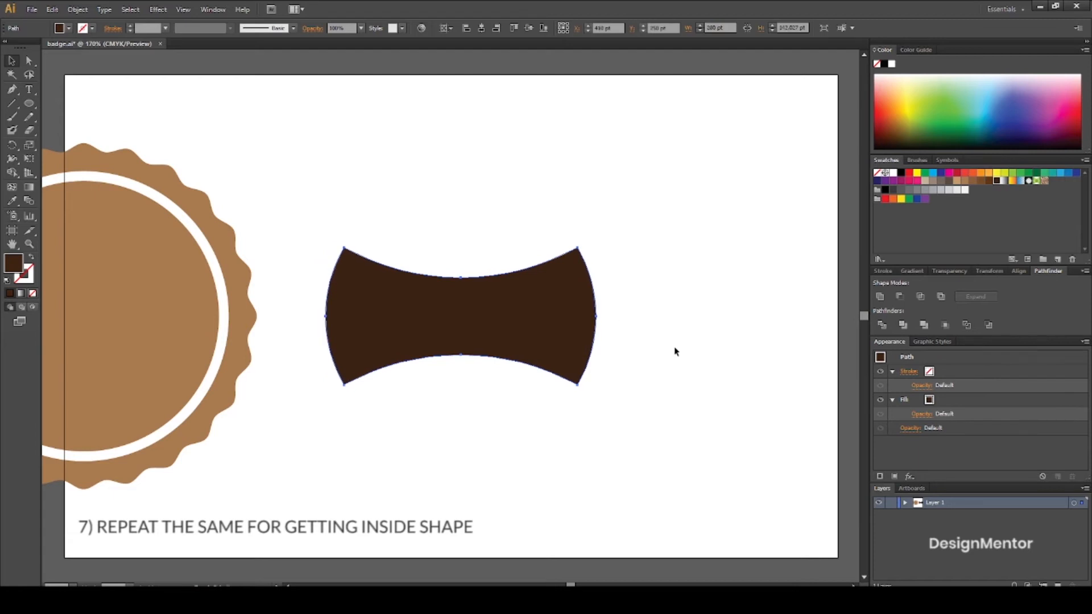
{"action": "key", "text": "shift+Right"}
{"action": "key", "text": "shift+Right"}
{"action": "key", "text": "shift+Right"}
{"action": "key", "text": "shift+Right"}
{"action": "key", "text": "shift+Right"}
{"action": "key", "text": "shift+Right"}
{"action": "key", "text": "shift+Right"}
{"action": "key", "text": "shift+Right"}
{"action": "key", "text": "shift+Right"}
{"action": "key", "text": "shift+Right"}
{"action": "key", "text": "shift+Right"}
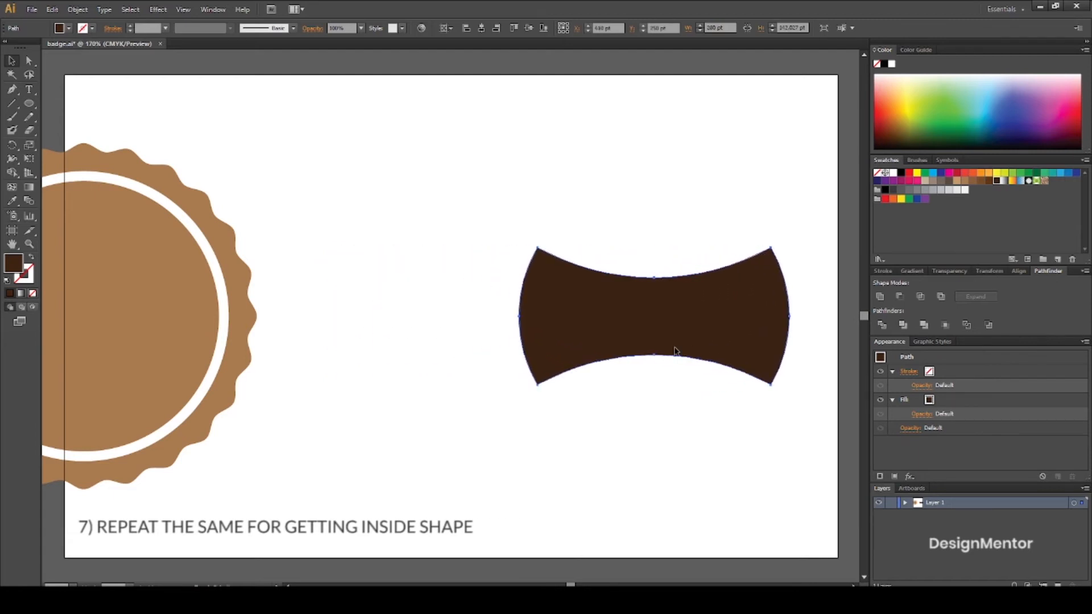
{"action": "key", "text": "shift+Right"}
{"action": "key", "text": "shift+Right"}
{"action": "key", "text": "shift+Right"}
Group the scalloped badge shape with its white ring.
{"action": "left_click", "coordinate": [361, 316]}
{"action": "left_click_drag", "start_coordinate": [278, 203], "coordinate": [185, 414]}
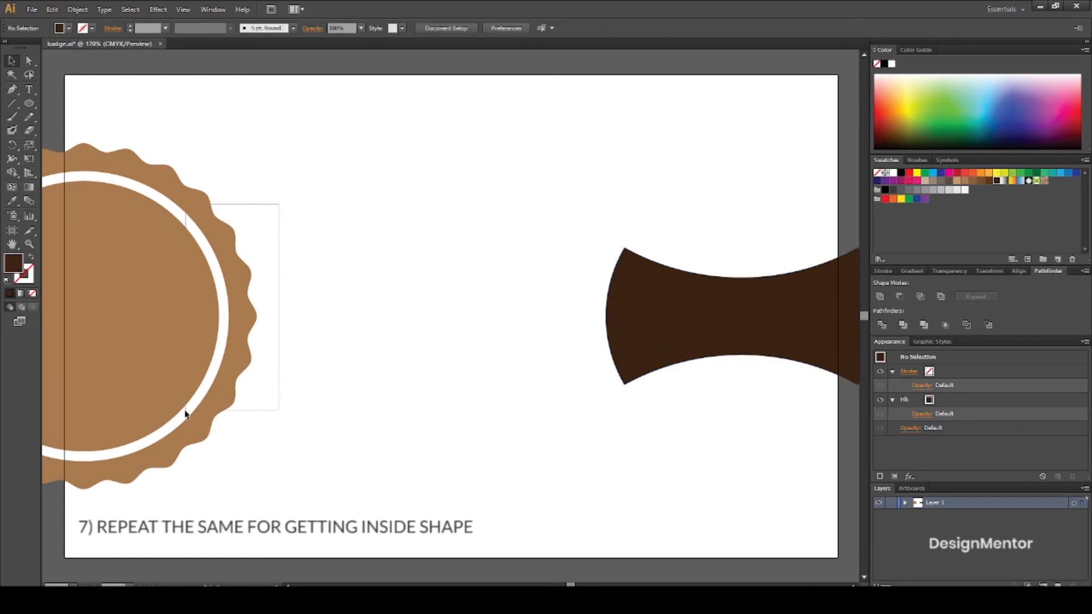
{"action": "left_click", "coordinate": [78, 9]}
{"action": "left_click", "coordinate": [94, 51]}
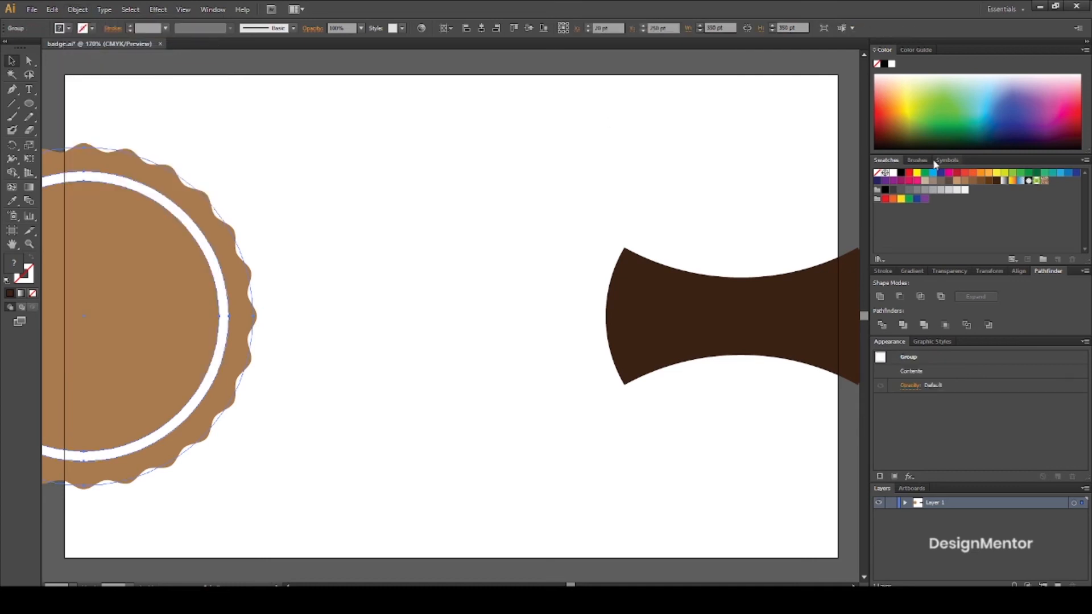
Center the badge group and the dark brown band horizontally on the artboard so the band fits inside the ring.
{"action": "left_click", "coordinate": [1017, 272]}
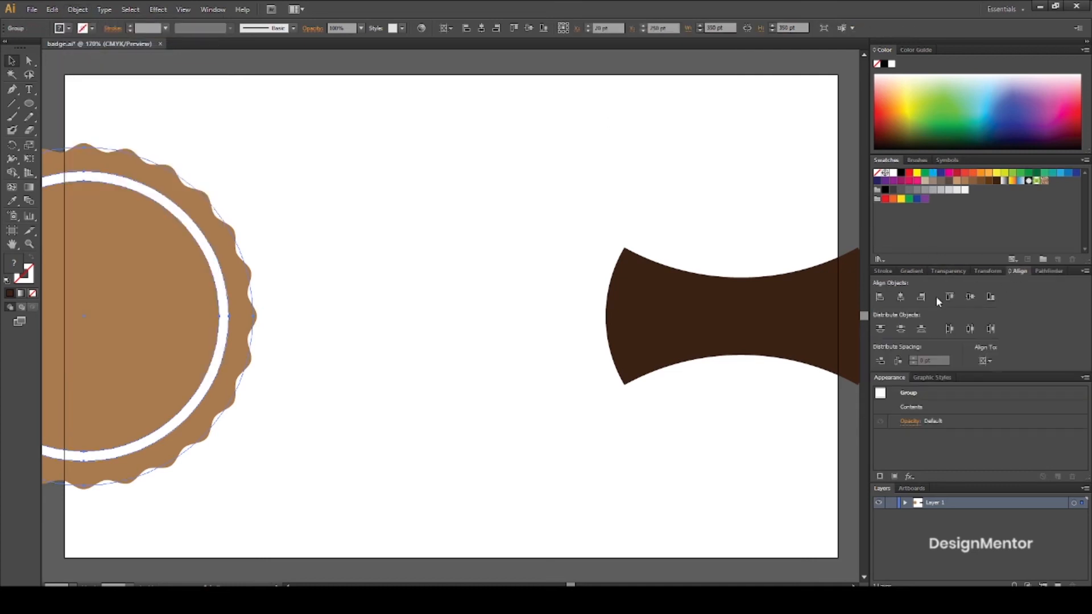
{"action": "left_click", "coordinate": [902, 298]}
{"action": "left_click", "coordinate": [649, 185]}
{"action": "left_click", "coordinate": [682, 305]}
{"action": "left_click", "coordinate": [901, 296]}
{"action": "left_click", "coordinate": [753, 283]}
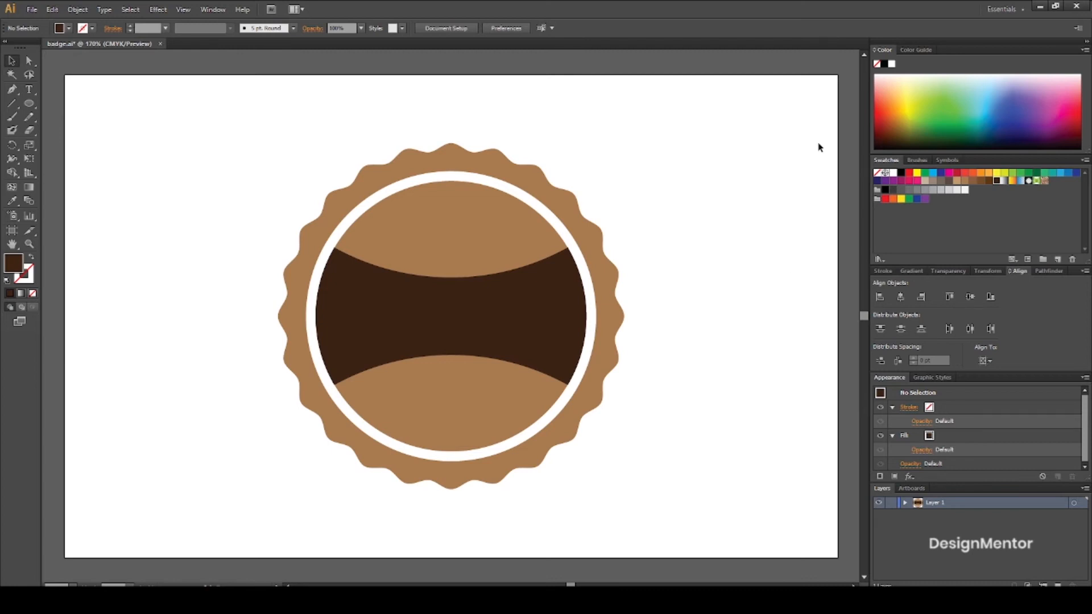
Ungroup the scalloped badge and its white ring.
{"action": "left_click", "coordinate": [587, 241]}
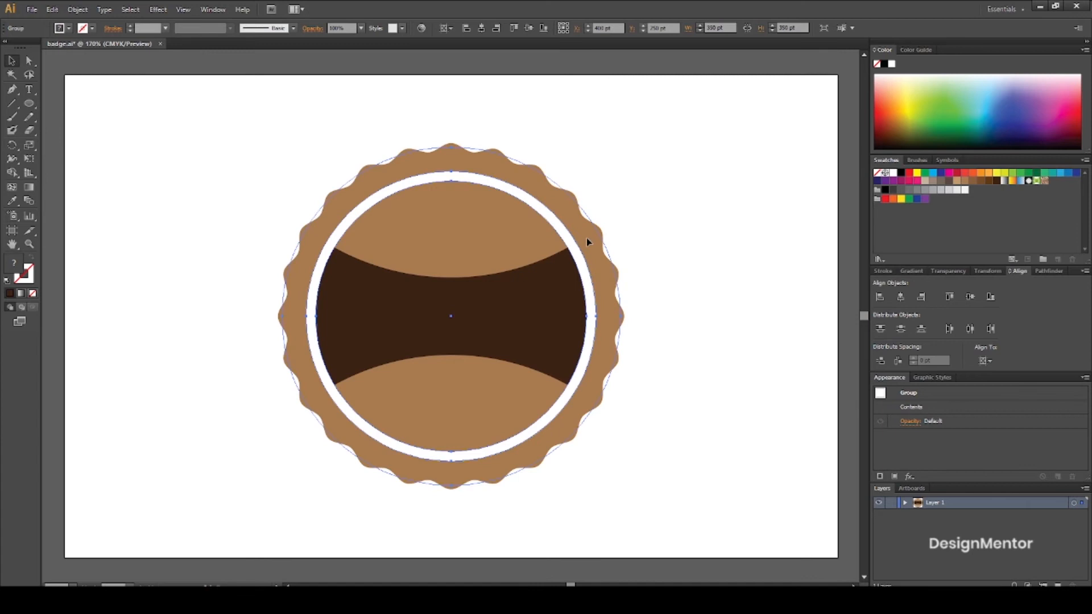
{"action": "right_click", "coordinate": [588, 242]}
{"action": "left_click", "coordinate": [640, 302]}
{"action": "left_click", "coordinate": [665, 249]}
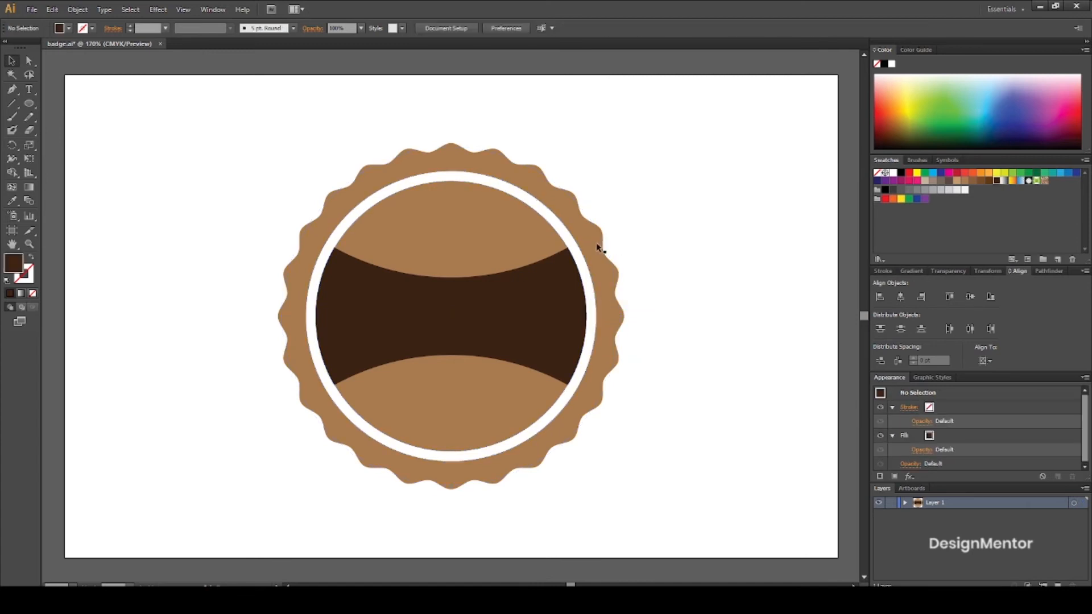
Try a darker brown fill on the scalloped shape, and restore its lighter brown fill.
{"action": "left_click", "coordinate": [592, 242]}
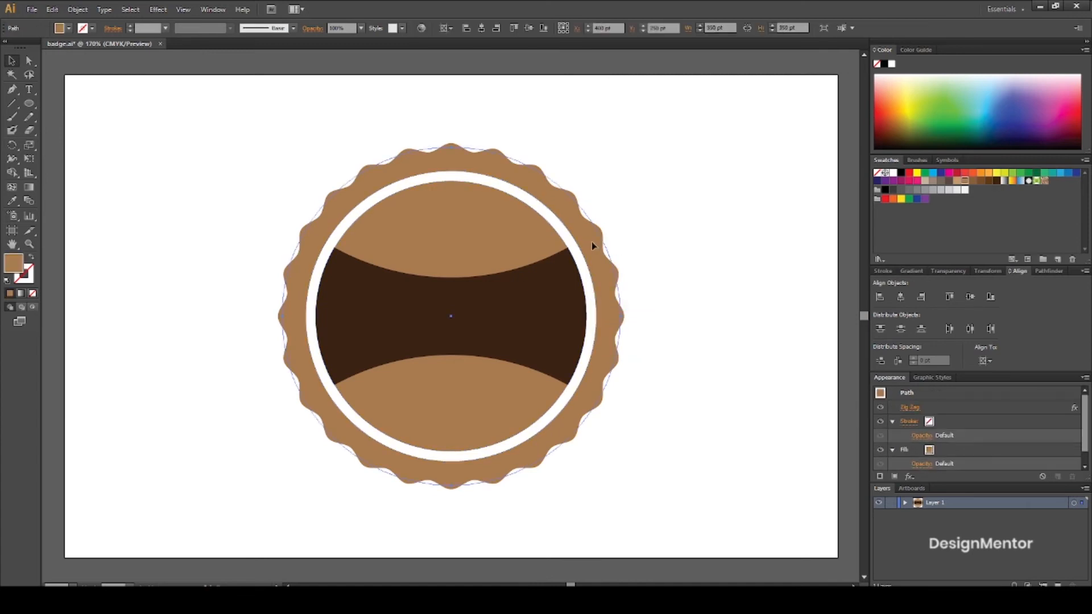
{"action": "left_click", "coordinate": [973, 181]}
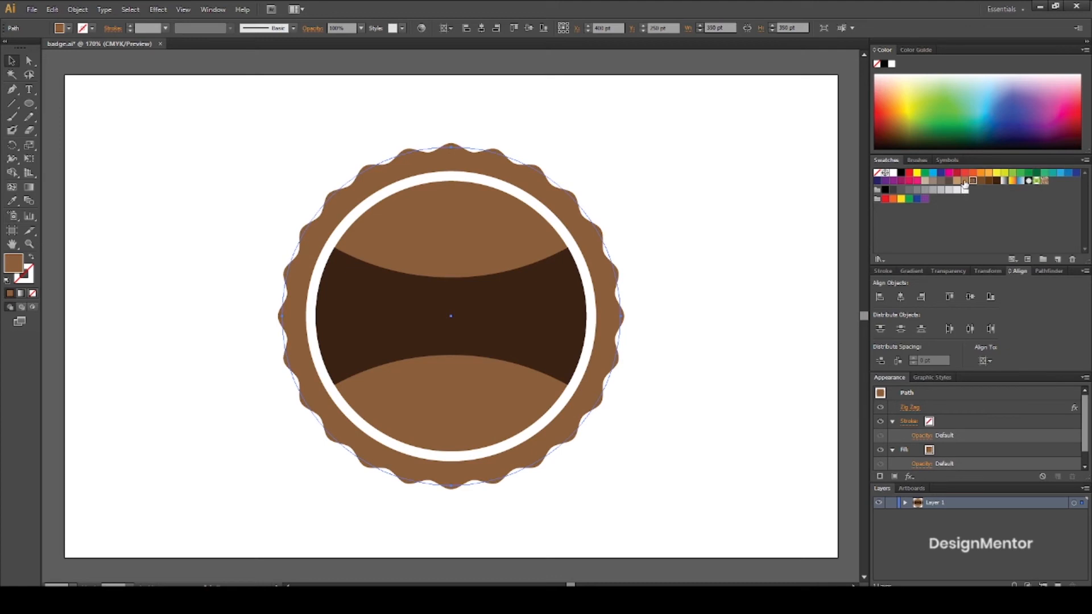
{"action": "left_click", "coordinate": [964, 180]}
{"action": "left_click", "coordinate": [716, 222]}
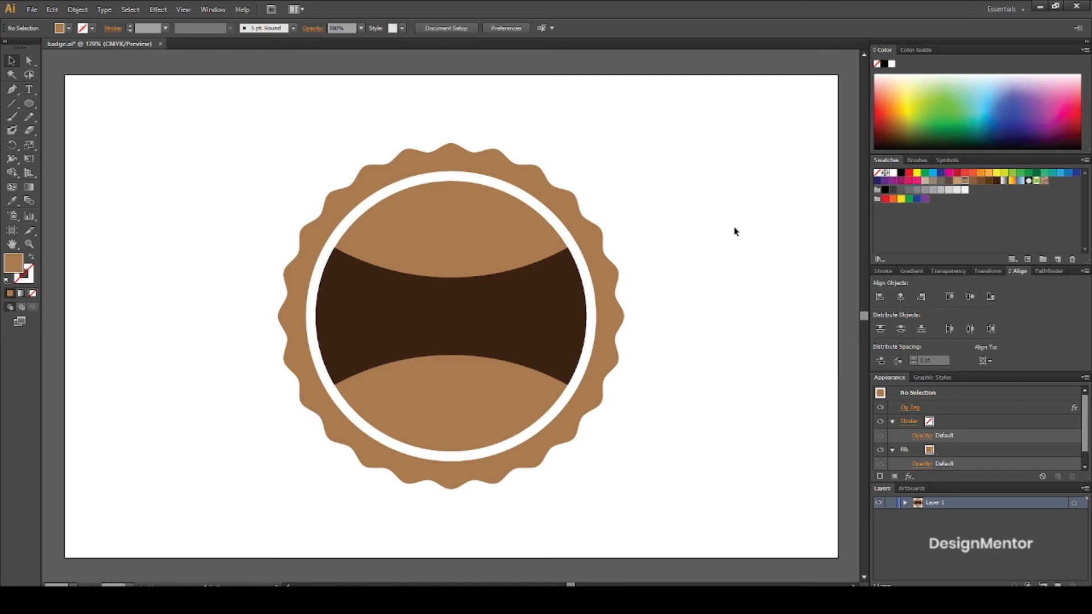
Add the text QUALITY inside the dark band in white, using the Neutraface Text font.
{"action": "left_click", "coordinate": [30, 92]}
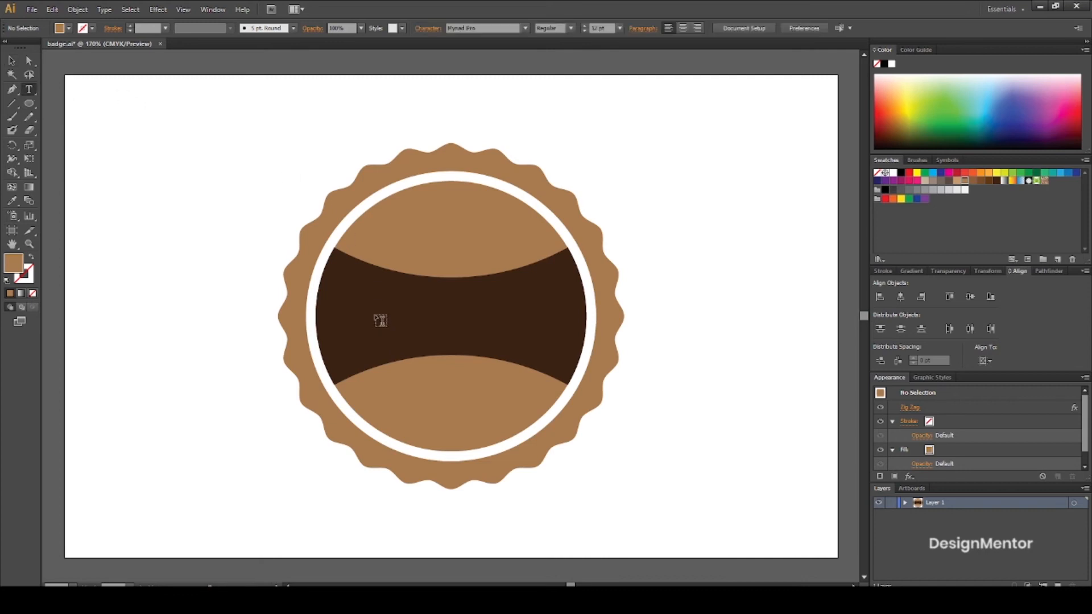
{"action": "left_click", "coordinate": [380, 320]}
{"action": "left_click", "coordinate": [399, 28]}
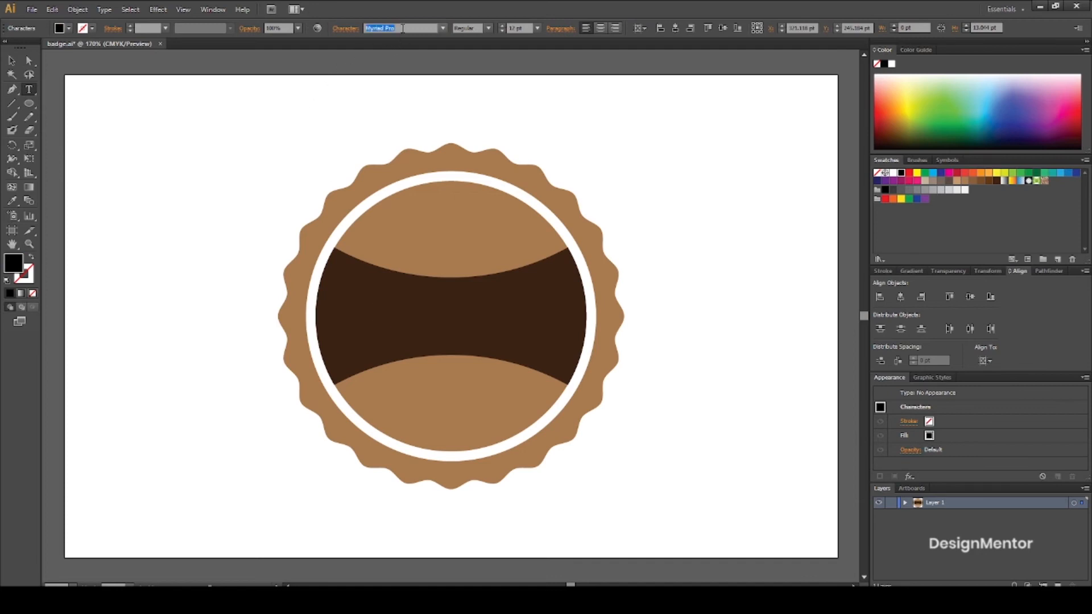
{"action": "type", "text": "N"}
{"action": "key", "text": "Return"}
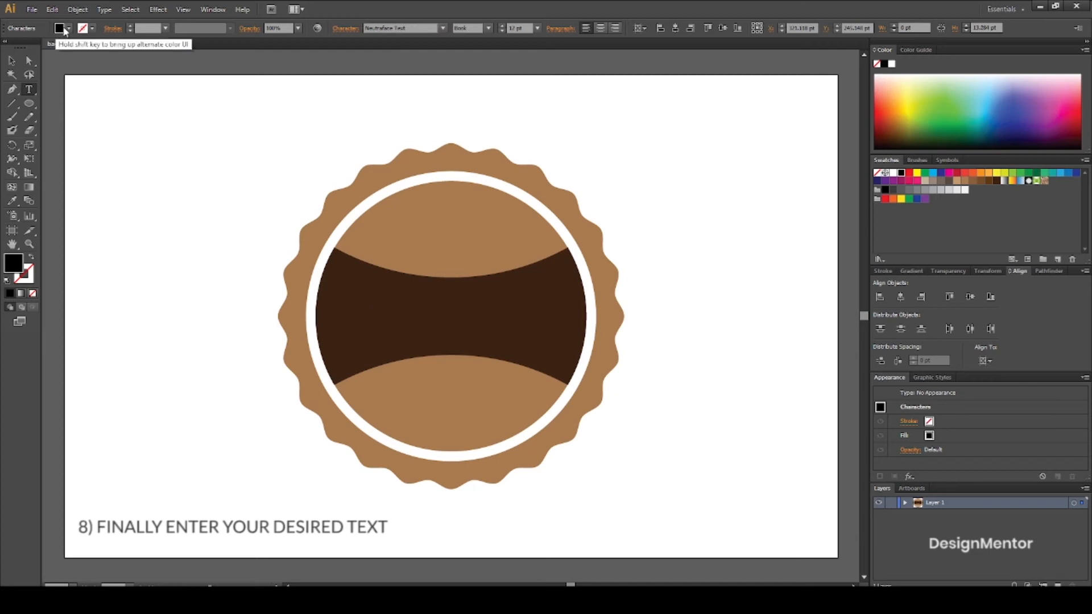
{"action": "left_click", "coordinate": [60, 28]}
{"action": "left_click", "coordinate": [23, 47]}
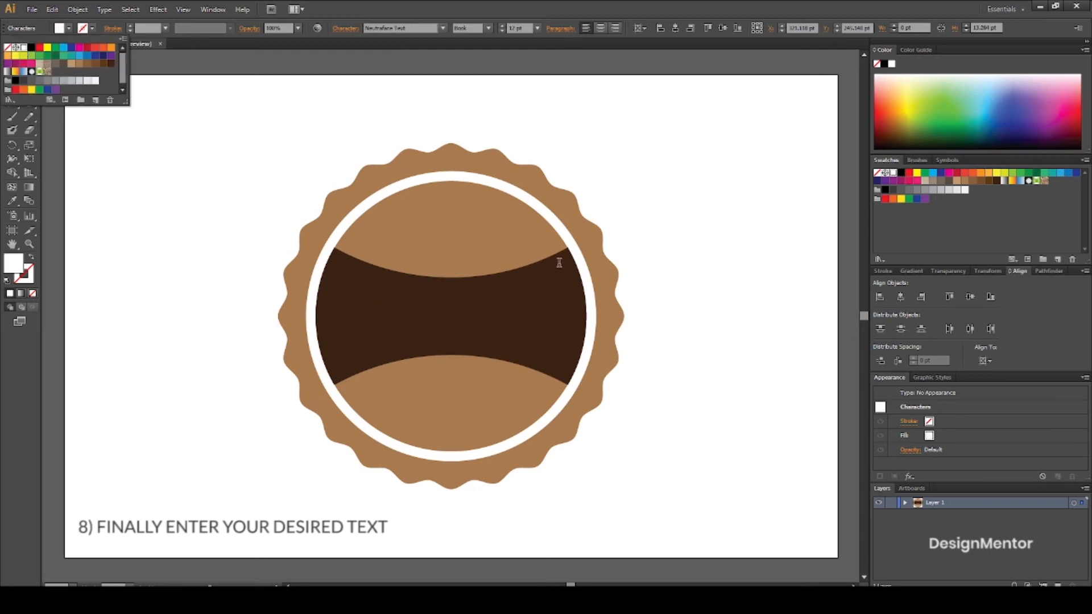
{"action": "left_click", "coordinate": [422, 316]}
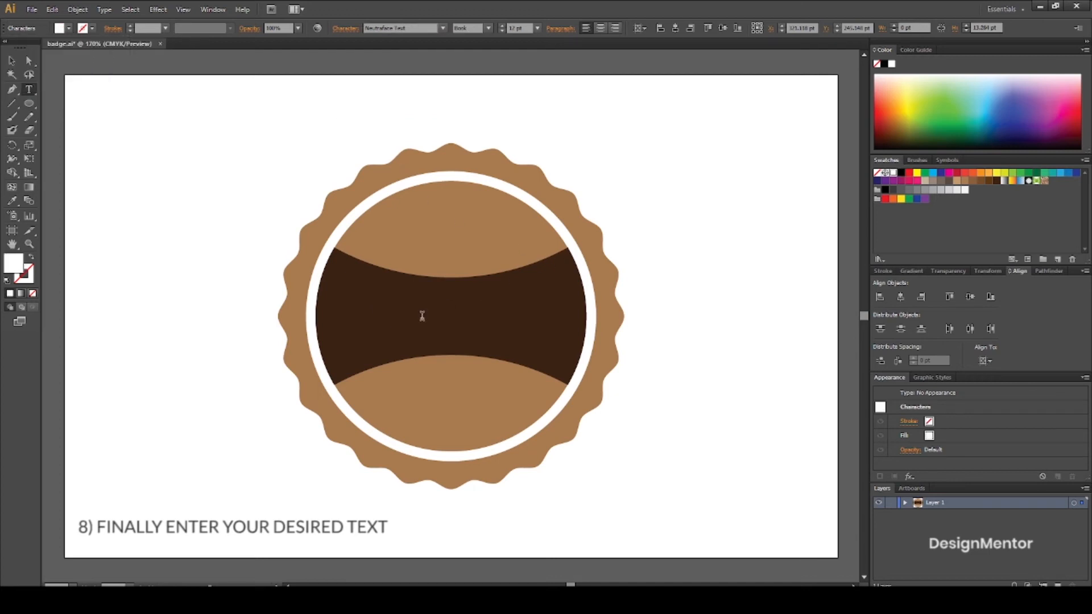
{"action": "type", "text": "Q"}
Set the QUALITY text to Bold style at 40 pt.
{"action": "key", "text": "ctrl+a"}
{"action": "left_click", "coordinate": [488, 27]}
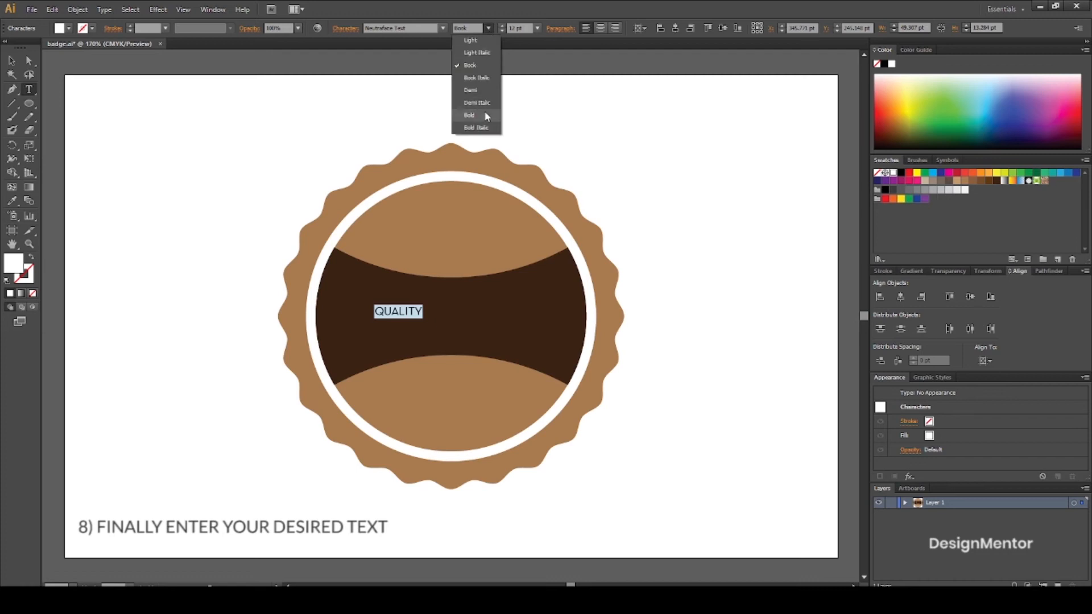
{"action": "left_click", "coordinate": [469, 115]}
{"action": "left_click_drag", "start_coordinate": [529, 28], "coordinate": [447, 30]}
{"action": "type", "text": "40"}
{"action": "key", "text": "Return"}
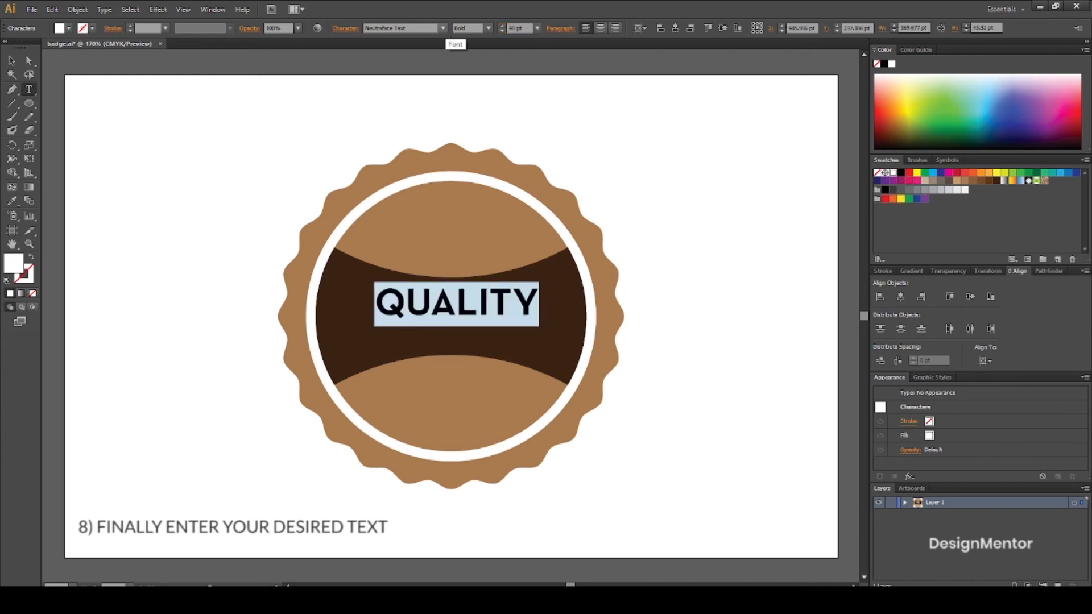
Center the QUALITY text horizontally and vertically on the artboard.
{"action": "left_click", "coordinate": [11, 61]}
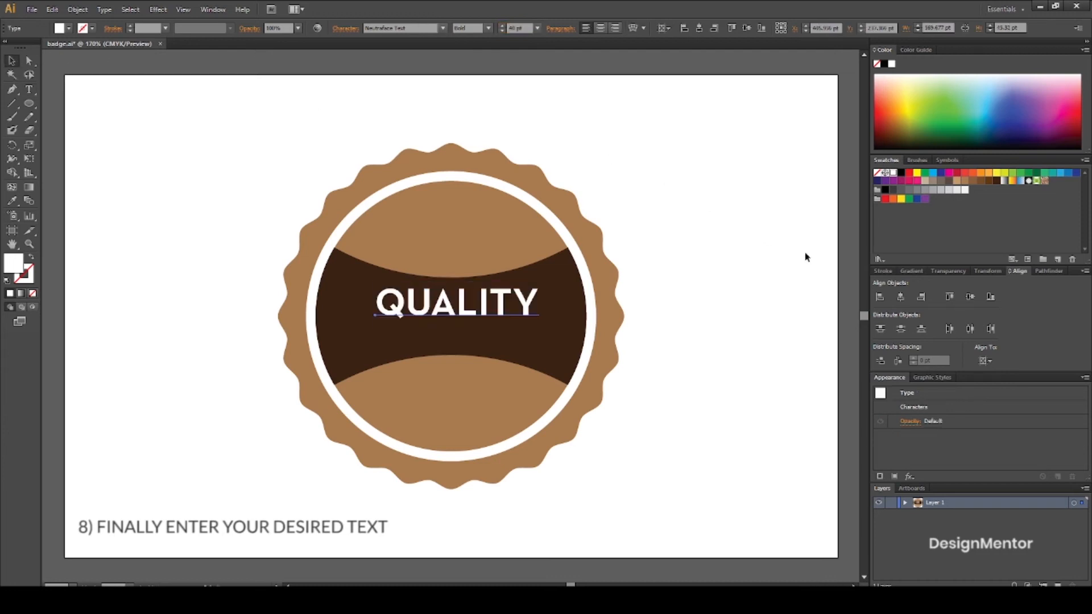
{"action": "left_click", "coordinate": [901, 296]}
{"action": "left_click", "coordinate": [968, 297]}
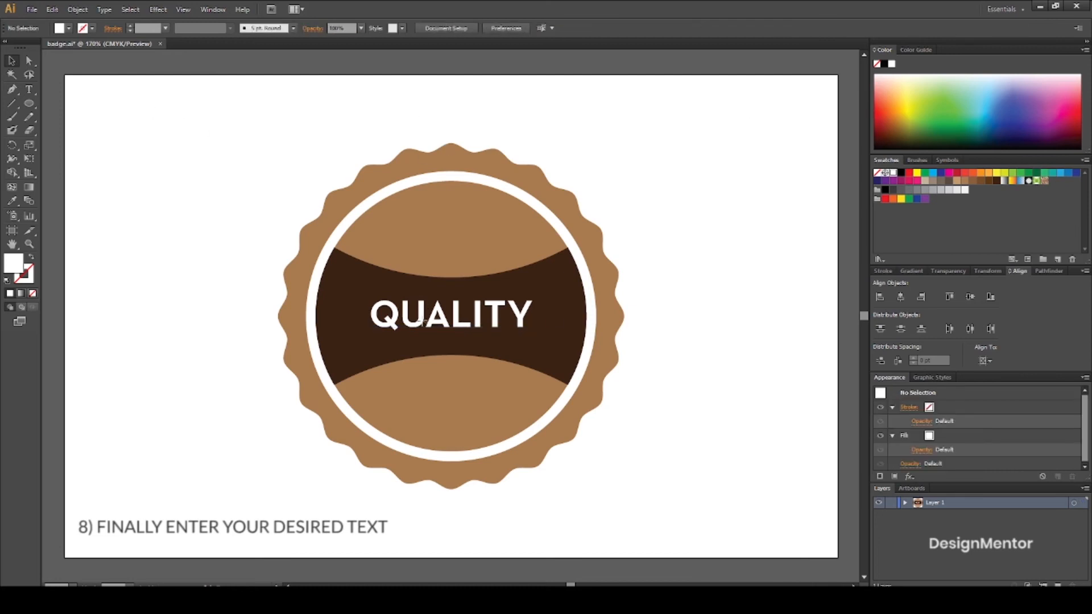
Copy the QUALITY text, paste it in front and move the copy straight up 80 pt to Y 170 pt.
{"action": "left_click", "coordinate": [51, 10]}
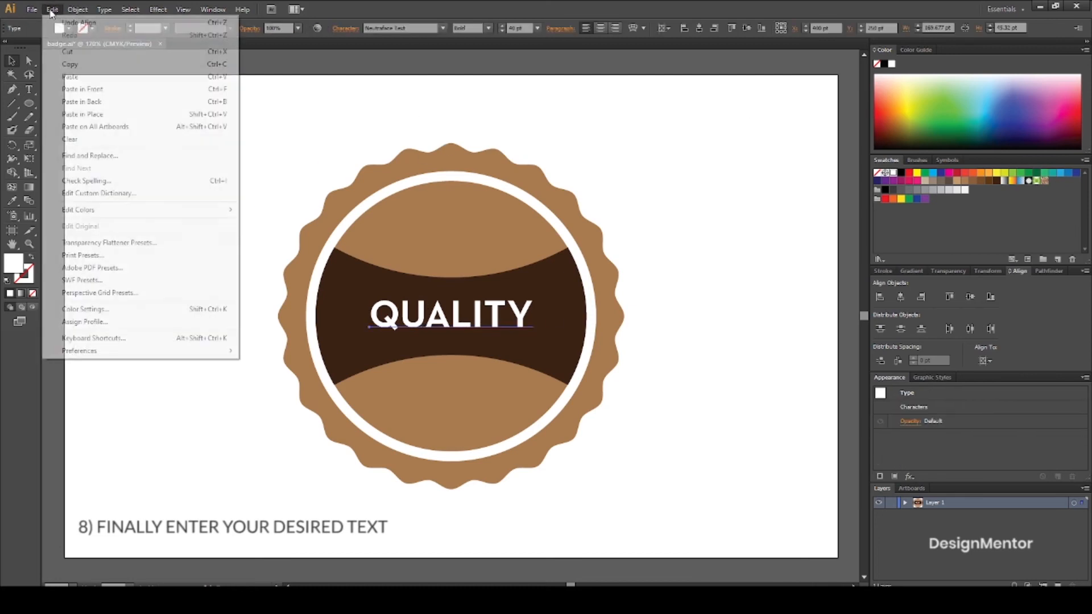
{"action": "left_click", "coordinate": [69, 64]}
{"action": "left_click", "coordinate": [53, 10]}
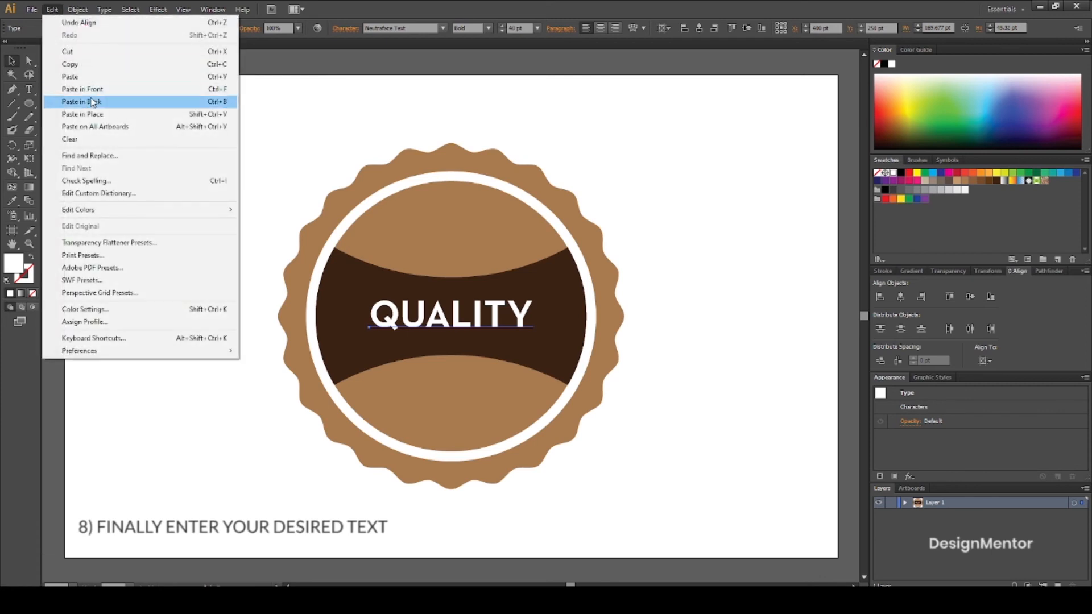
{"action": "left_click", "coordinate": [83, 89]}
{"action": "key", "text": "shift+Up"}
{"action": "key", "text": "shift+Up"}
{"action": "key", "text": "shift+Up"}
{"action": "key", "text": "shift+Up"}
{"action": "key", "text": "shift+Up"}
{"action": "key", "text": "shift+Up"}
{"action": "key", "text": "shift+Up"}
{"action": "key", "text": "shift+Up"}
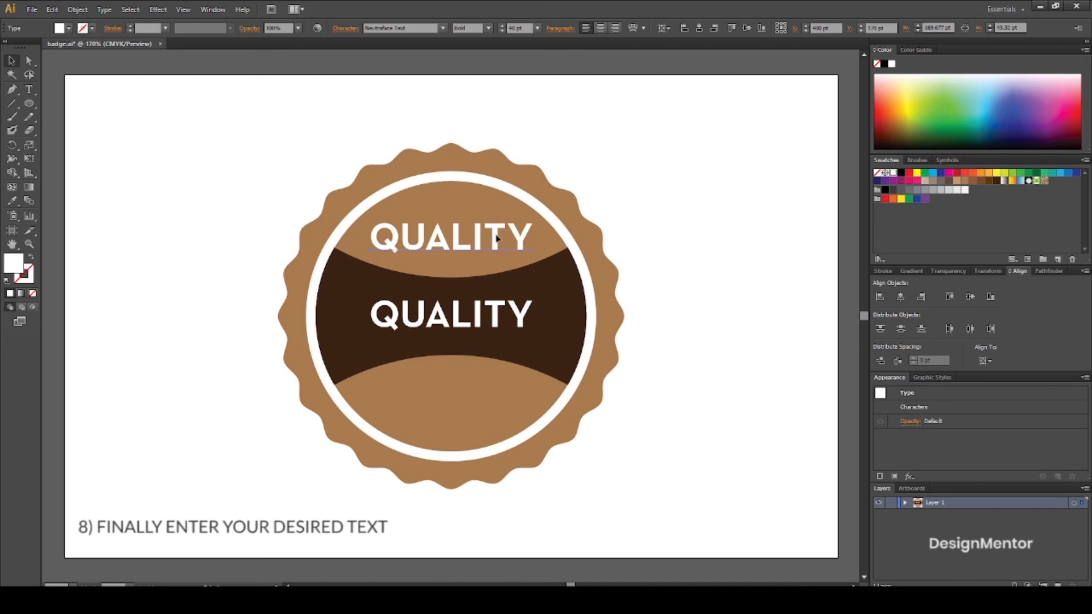
Replace the wording of the upper text copy with BEST.
{"action": "double_click", "coordinate": [496, 237]}
{"action": "double_click", "coordinate": [500, 236]}
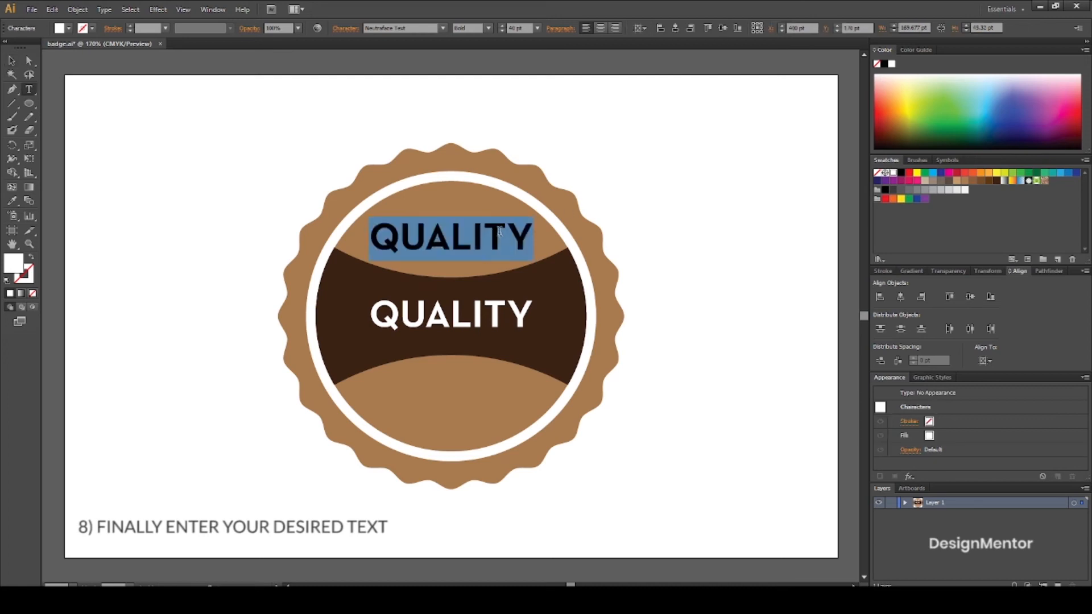
{"action": "type", "text": "BEST"}
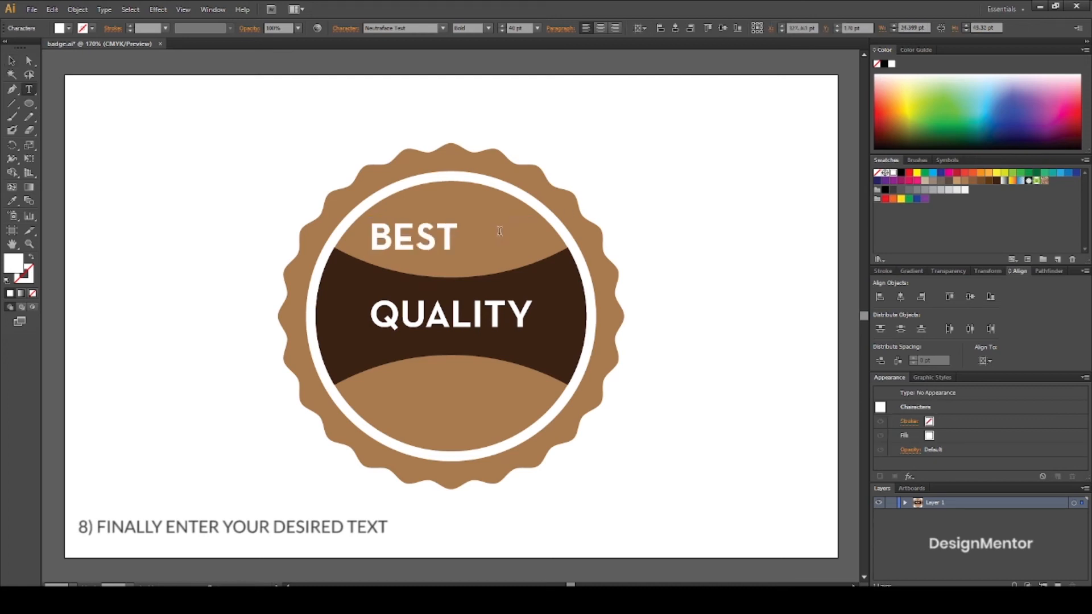
{"action": "left_click", "coordinate": [11, 60]}
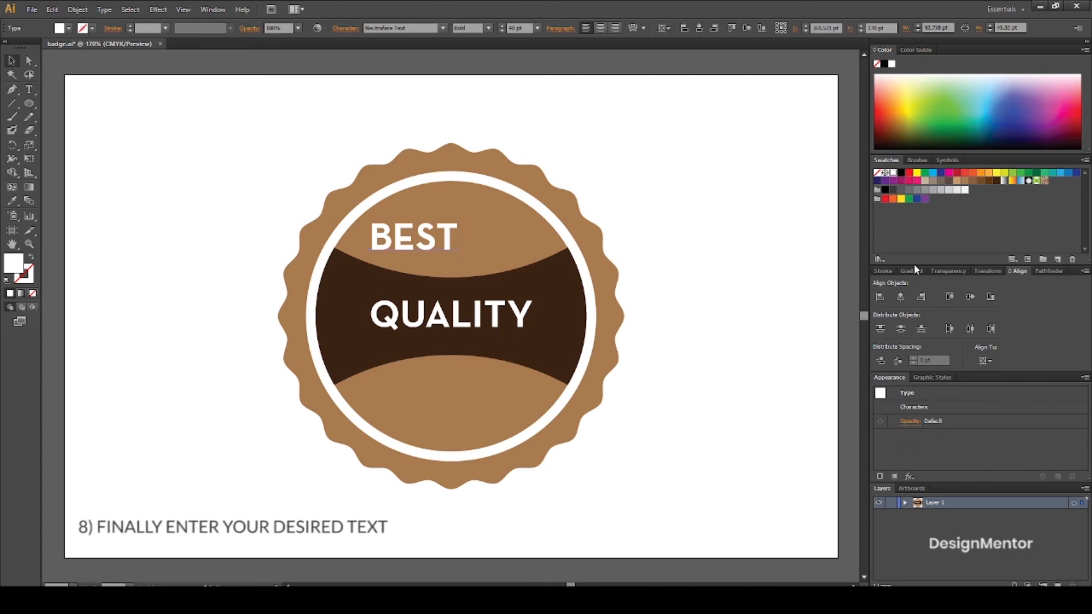
Center the BEST text horizontally and vertically on the artboard, and move it straight up 90 pt to Y 160 pt.
{"action": "left_click", "coordinate": [903, 296]}
{"action": "left_click", "coordinate": [971, 297]}
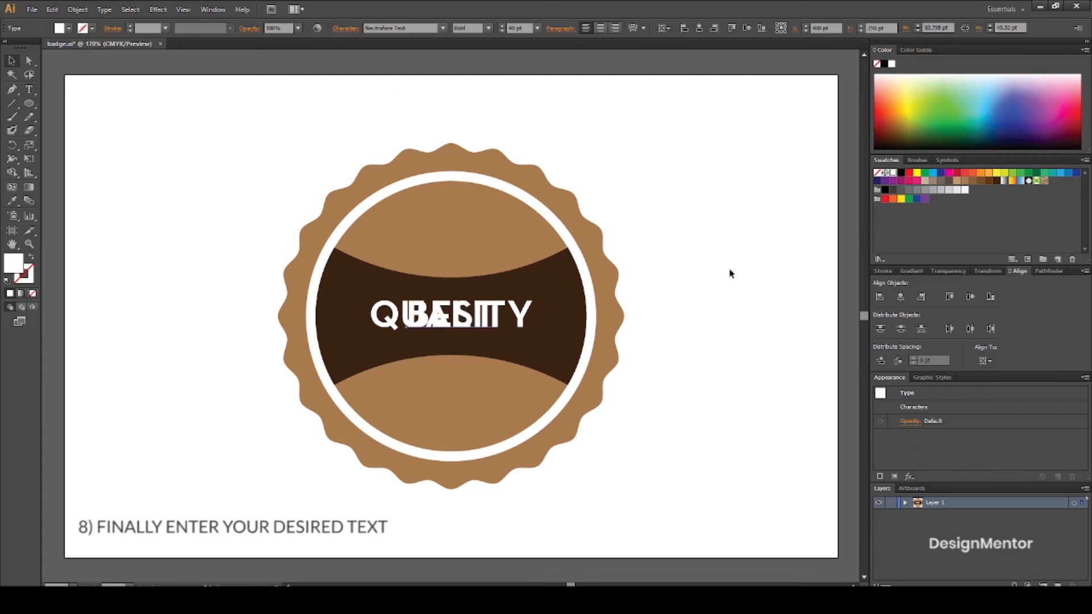
{"action": "key", "text": "shift+Up"}
{"action": "key", "text": "shift+Up"}
{"action": "key", "text": "shift+Up"}
{"action": "key", "text": "shift+Up"}
{"action": "key", "text": "shift+Up"}
{"action": "key", "text": "shift+Up"}
{"action": "key", "text": "shift+Up"}
{"action": "key", "text": "shift+Up"}
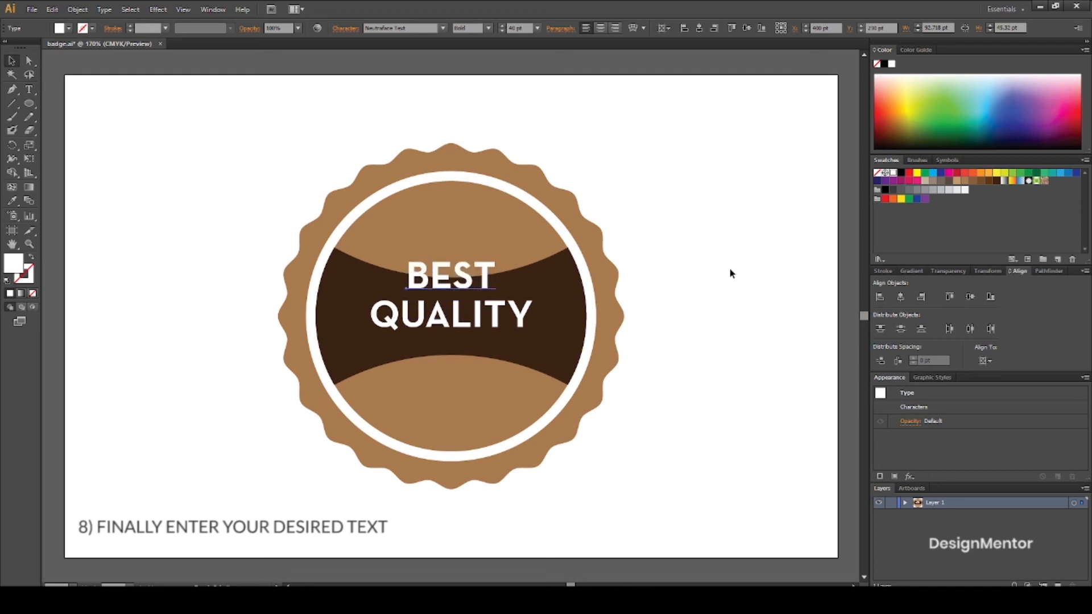
{"action": "key", "text": "shift+Up"}
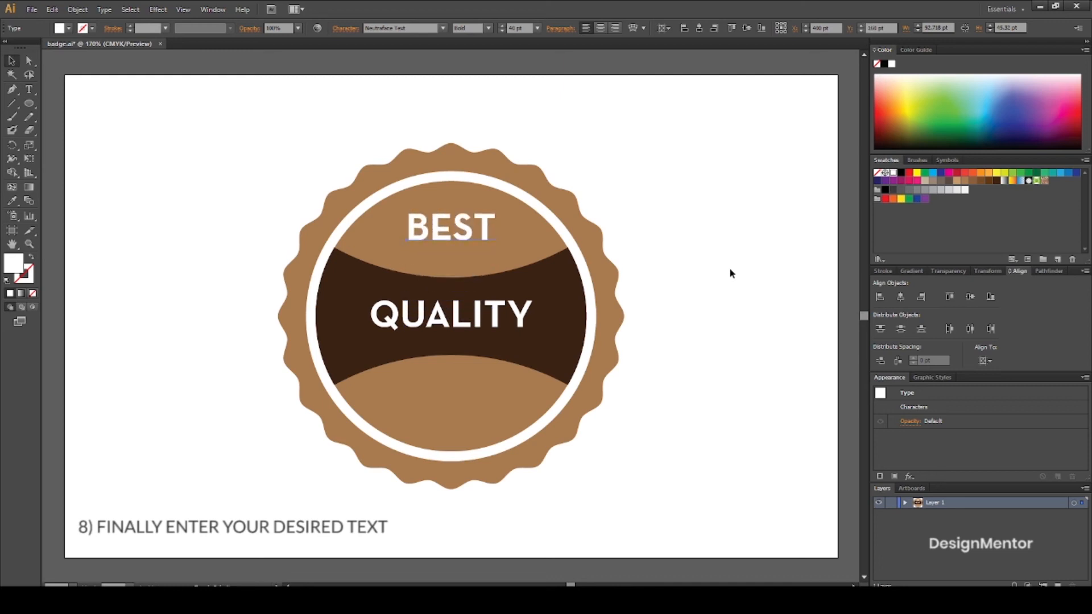
{"action": "left_click", "coordinate": [730, 269]}
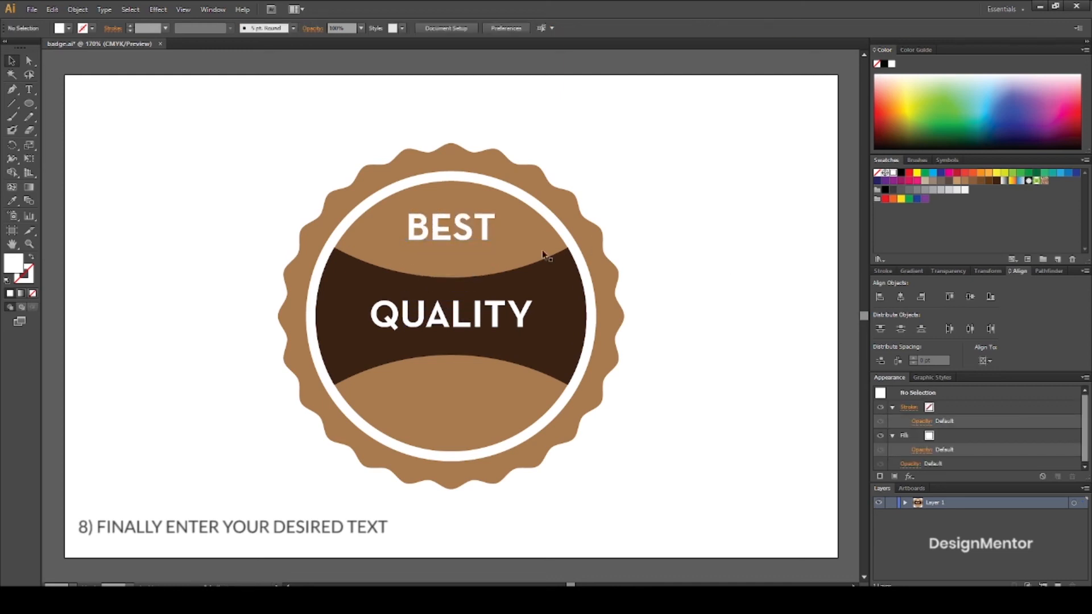
Copy the BEST text, paste it in front and move the copy straight down 180 pt to Y 340 pt.
{"action": "left_click", "coordinate": [468, 231]}
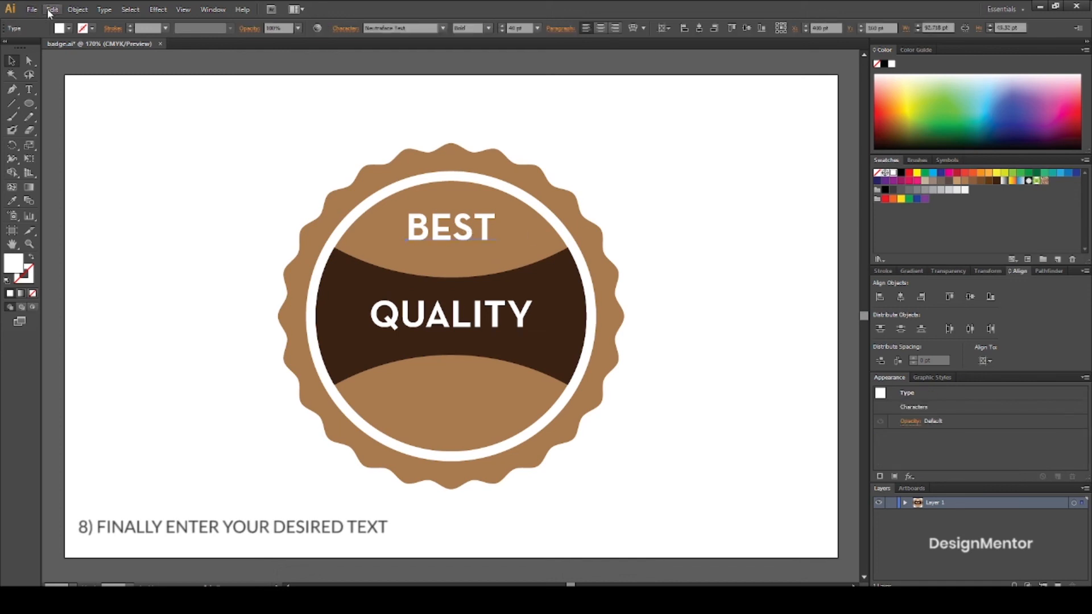
{"action": "left_click", "coordinate": [52, 9]}
{"action": "left_click", "coordinate": [71, 65]}
{"action": "left_click", "coordinate": [52, 9]}
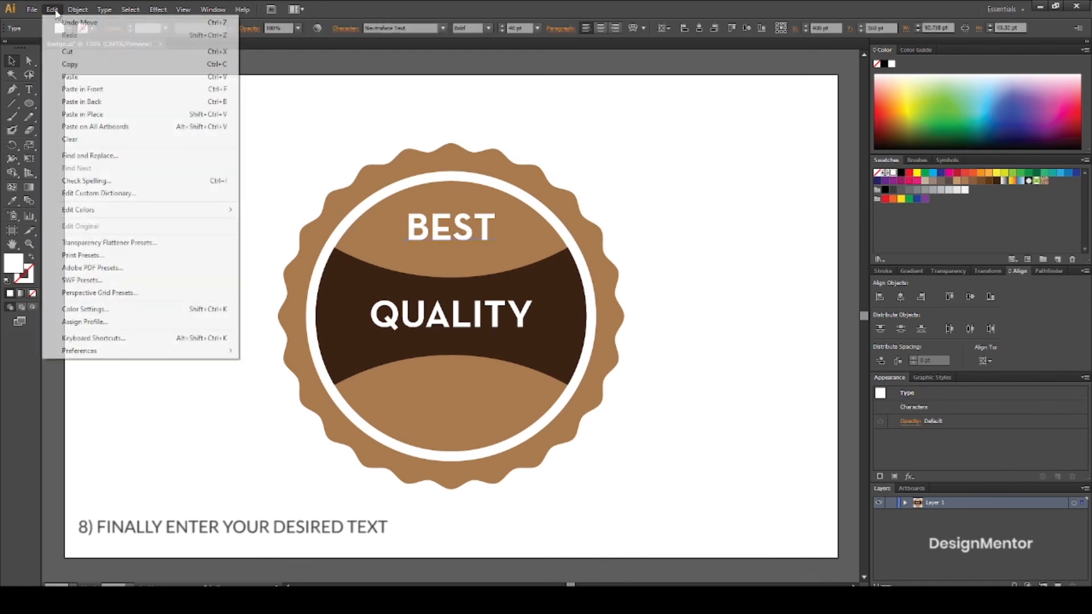
{"action": "left_click", "coordinate": [83, 89]}
{"action": "key", "text": "shift+Down"}
{"action": "key", "text": "shift+Down"}
{"action": "key", "text": "shift+Down"}
{"action": "key", "text": "shift+Down"}
{"action": "key", "text": "shift+Down"}
{"action": "key", "text": "shift+Down"}
{"action": "key", "text": "shift+Down"}
{"action": "key", "text": "shift+Down"}
{"action": "key", "text": "shift+Down"}
{"action": "key", "text": "shift+Down"}
{"action": "key", "text": "shift+Down"}
{"action": "key", "text": "shift+Down"}
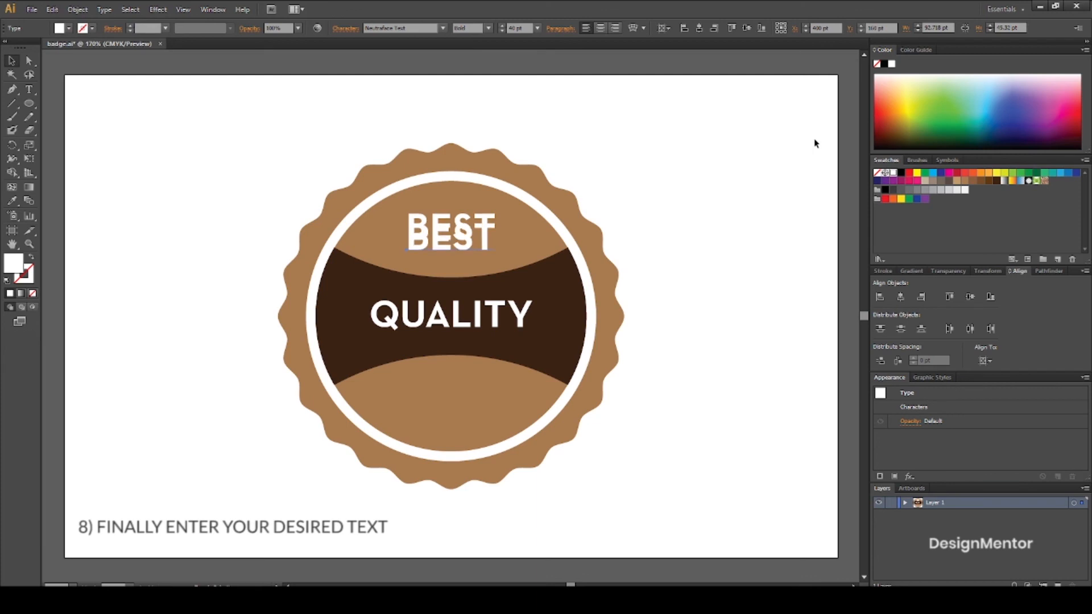
{"action": "key", "text": "shift+Down"}
{"action": "key", "text": "shift+Down"}
{"action": "key", "text": "shift+Down"}
{"action": "key", "text": "shift+Down"}
{"action": "key", "text": "shift+Down"}
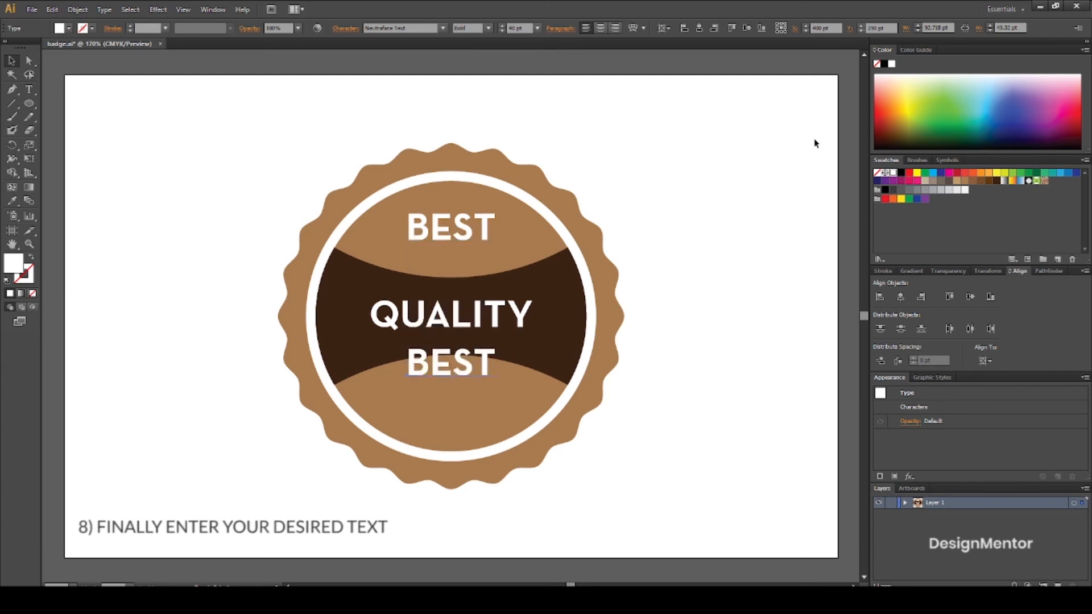
{"action": "key", "text": "shift+Down"}
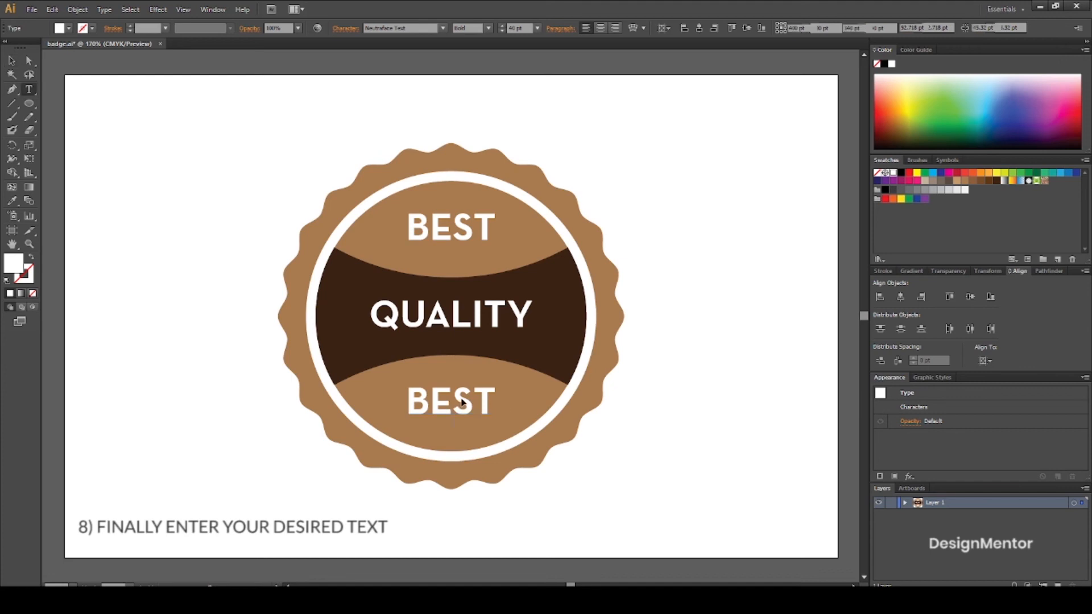
Replace the wording of the lower text copy with DESIGN.
{"action": "double_click", "coordinate": [462, 402]}
{"action": "double_click", "coordinate": [462, 402]}
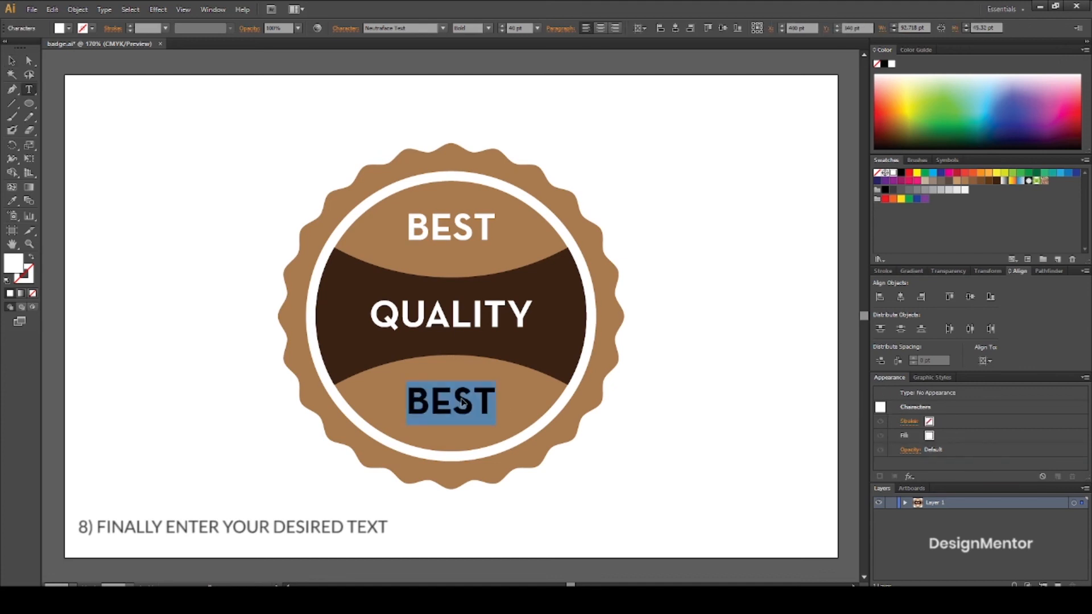
{"action": "type", "text": "DESIGN"}
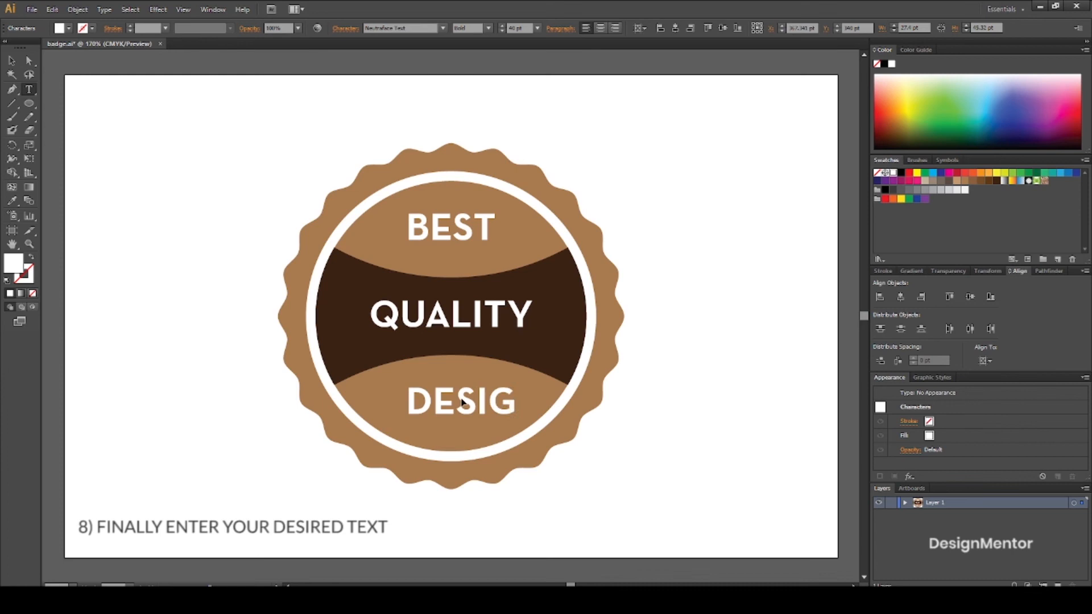
{"action": "left_click", "coordinate": [11, 61]}
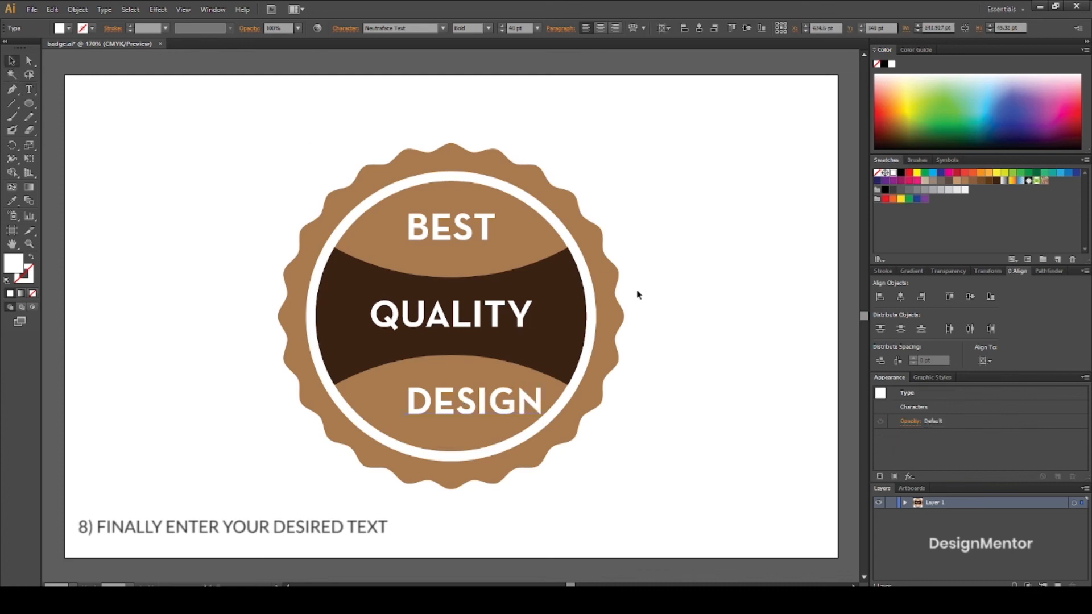
Center the DESIGN text horizontally and vertically on the artboard, and move it straight down 90 pt to Y 340 pt.
{"action": "left_click", "coordinate": [679, 336]}
{"action": "left_click", "coordinate": [494, 410]}
{"action": "left_click", "coordinate": [901, 297]}
{"action": "left_click", "coordinate": [969, 296]}
{"action": "key", "text": "shift+Down"}
{"action": "key", "text": "shift+Down"}
{"action": "key", "text": "shift+Down"}
{"action": "key", "text": "shift+Down"}
{"action": "key", "text": "shift+Down"}
{"action": "key", "text": "shift+Down"}
{"action": "key", "text": "shift+Down"}
{"action": "key", "text": "shift+Down"}
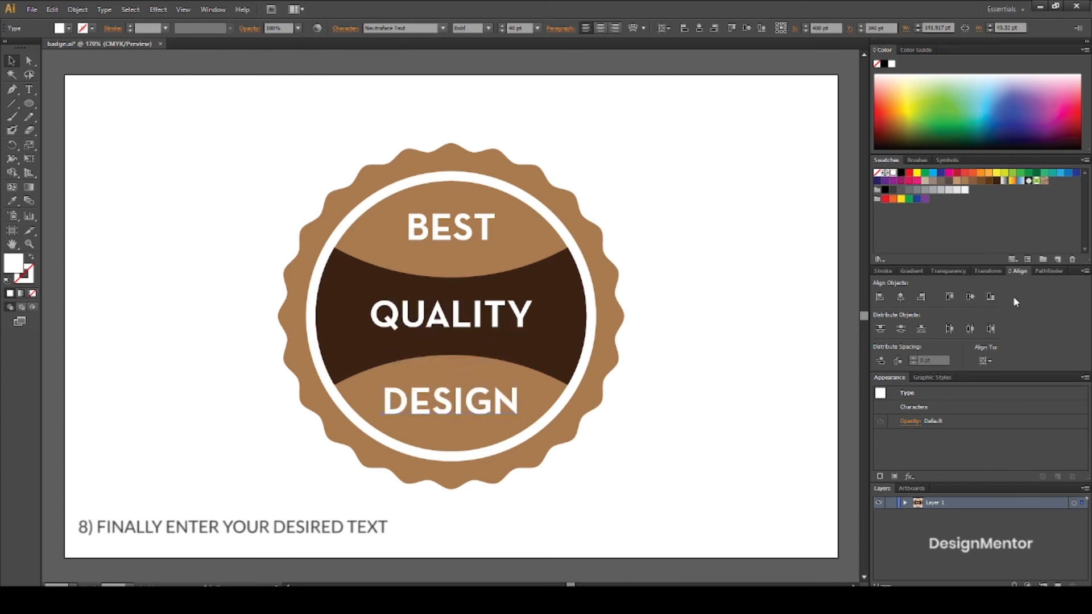
{"action": "left_click", "coordinate": [275, 195]}
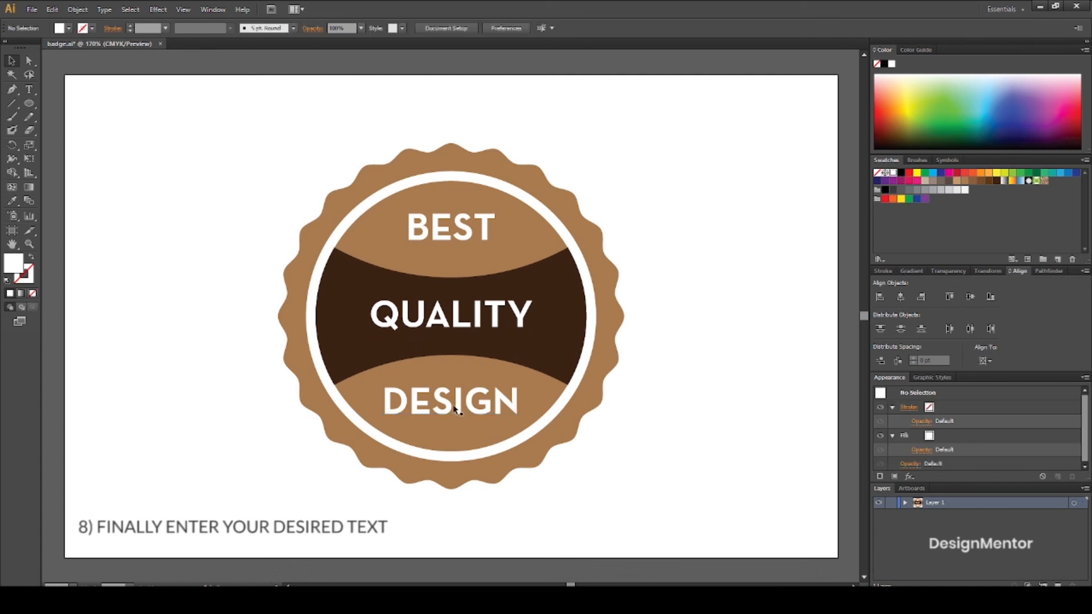
Recolor the DESIGN text with the dark brown sampled from the concave band.
{"action": "left_click", "coordinate": [450, 405]}
{"action": "key", "text": "i"}
{"action": "left_click", "coordinate": [559, 304]}
{"action": "left_click", "coordinate": [11, 61]}
Realign the BEST text to the artboard's vertical center and raise it 90 pt to Y 160 pt.
{"action": "left_click", "coordinate": [464, 233]}
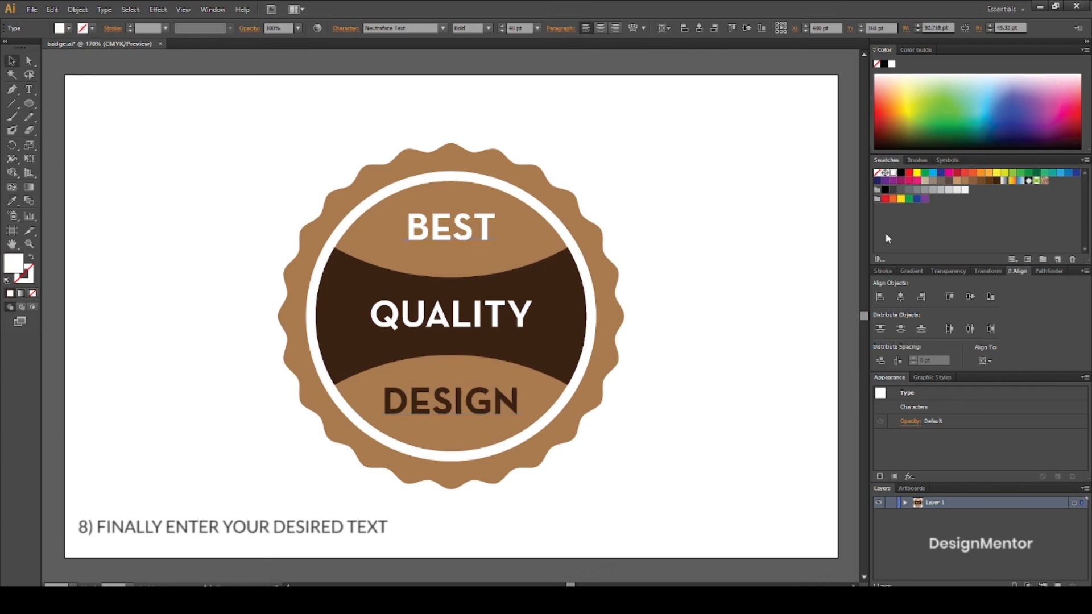
{"action": "left_click", "coordinate": [970, 296]}
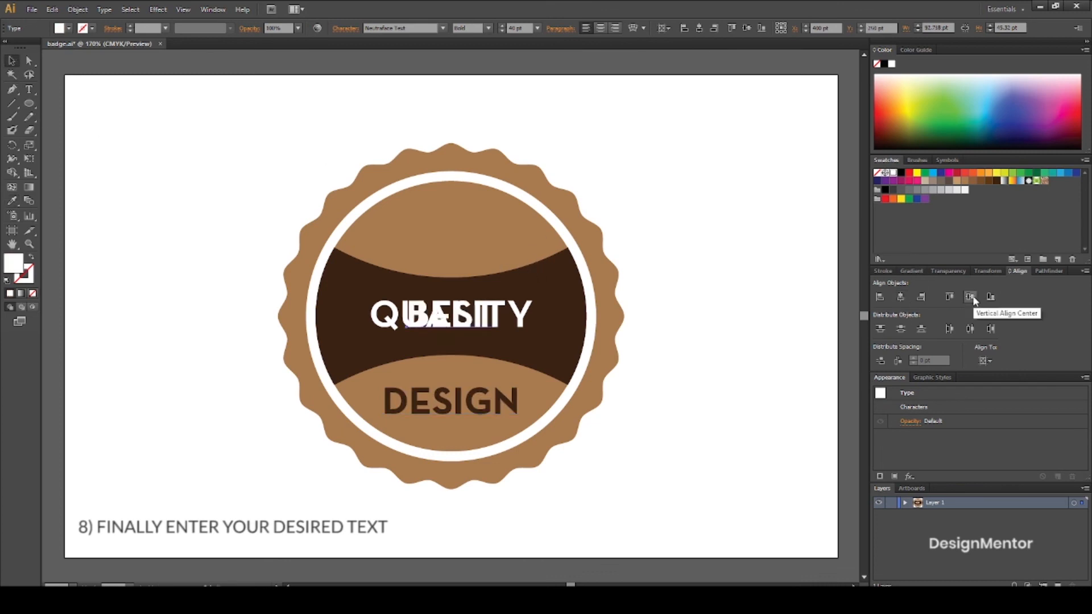
{"action": "key", "text": "shift+Up"}
{"action": "key", "text": "shift+Up"}
{"action": "key", "text": "shift+Up"}
{"action": "key", "text": "shift+Up"}
{"action": "key", "text": "shift+Up"}
{"action": "key", "text": "shift+Up"}
{"action": "key", "text": "shift+Up"}
{"action": "key", "text": "shift+Up"}
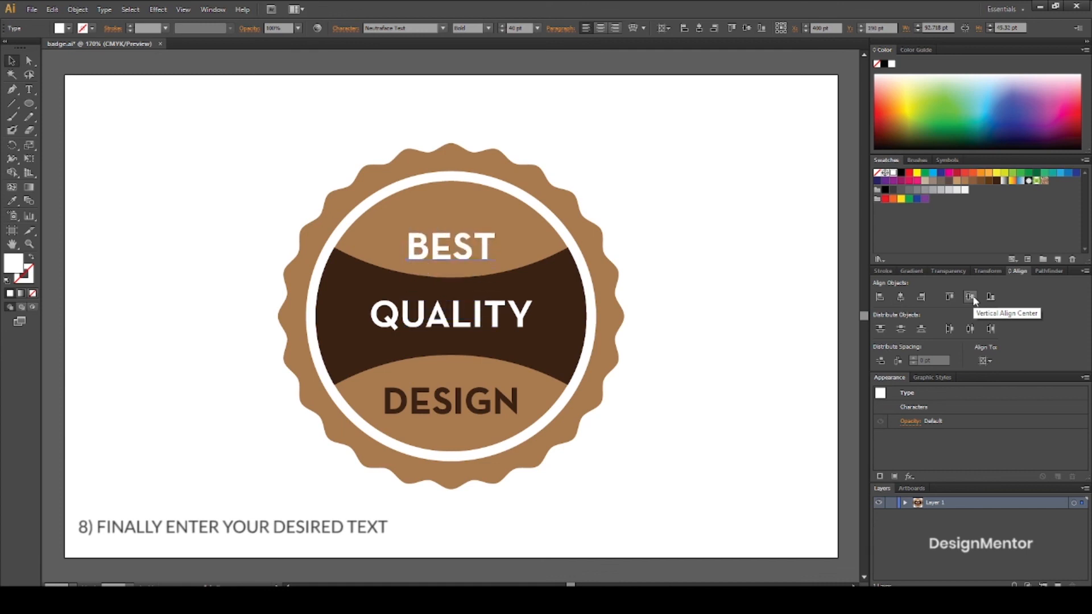
{"action": "key", "text": "shift+Up"}
{"action": "key", "text": "shift+Down"}
{"action": "key", "text": "shift+Up"}
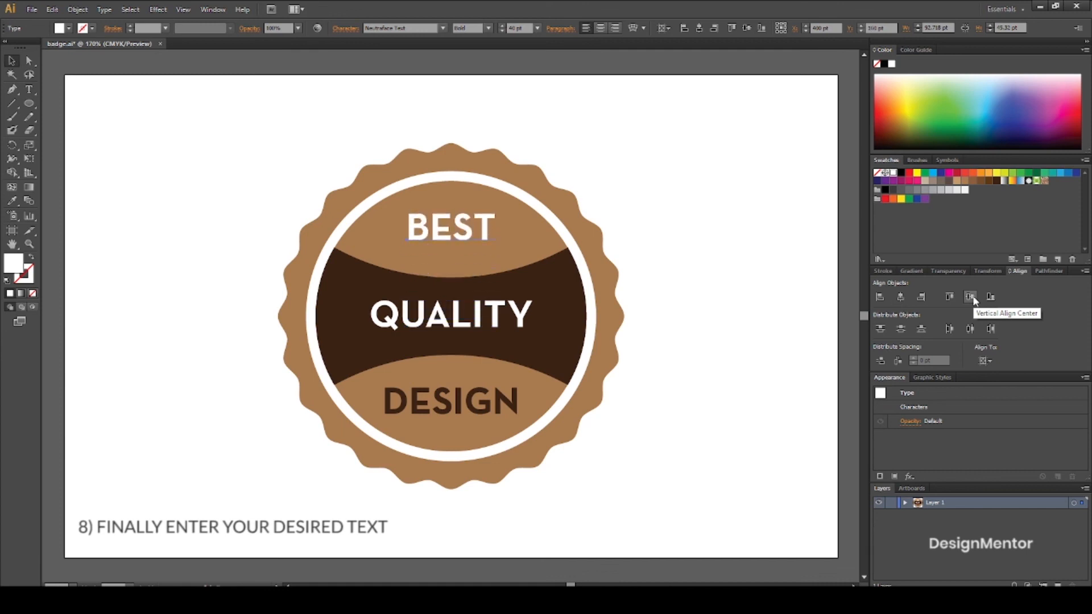
{"action": "left_click", "coordinate": [797, 273]}
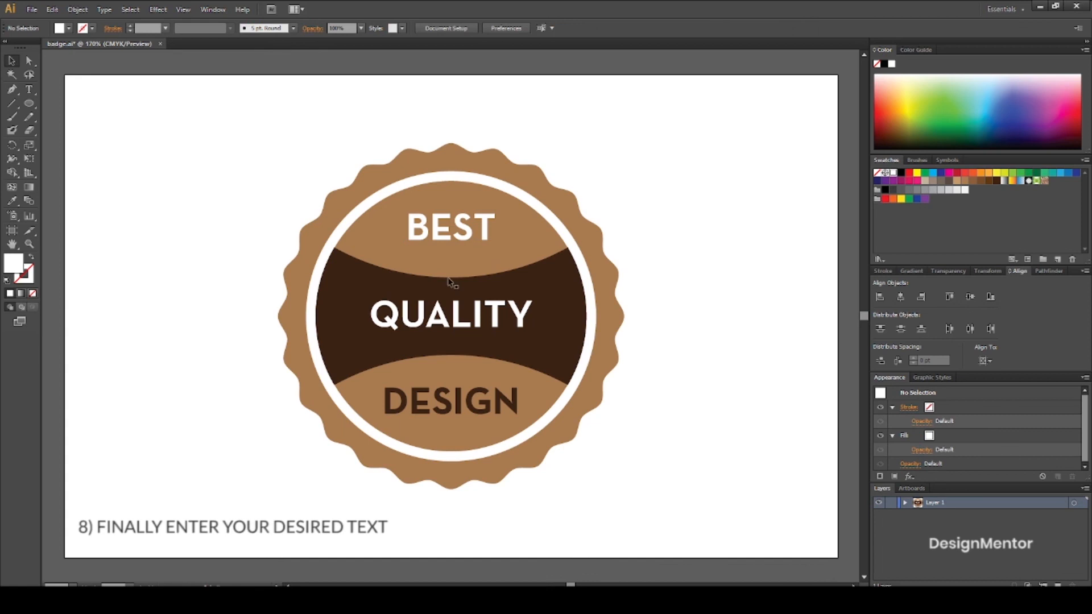
Recolor the BEST text with the dark brown sampled from the concave band.
{"action": "left_click", "coordinate": [466, 228]}
{"action": "key", "text": "i"}
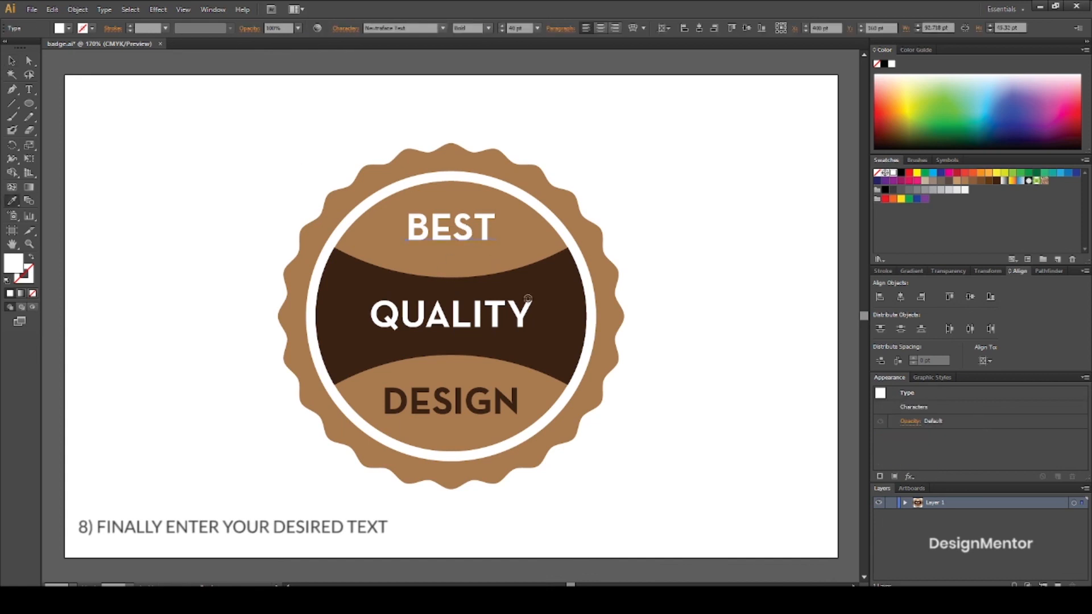
{"action": "left_click", "coordinate": [555, 289]}
{"action": "key", "text": "v"}
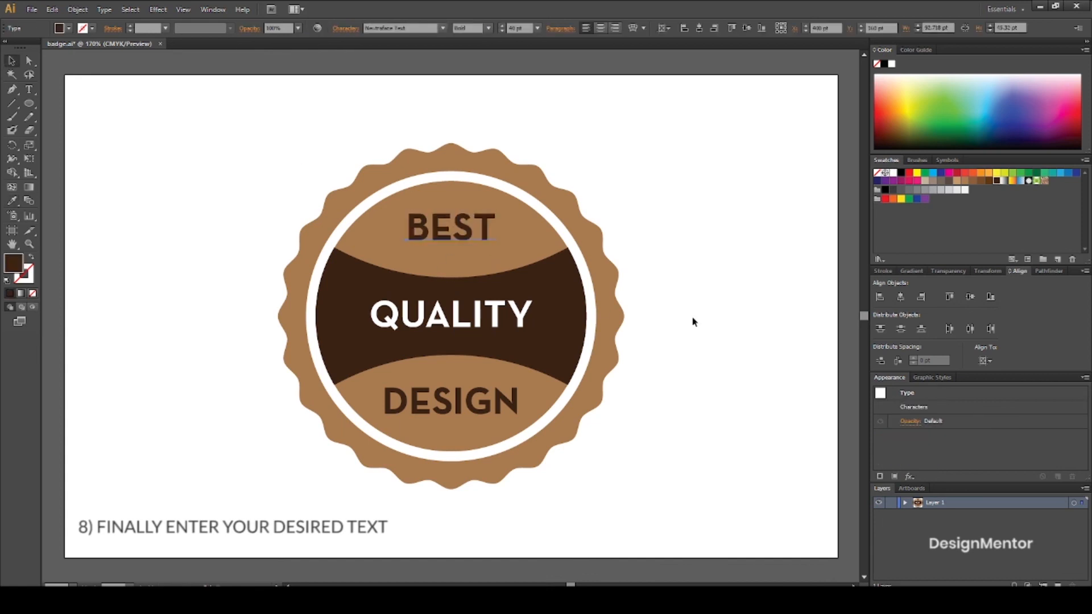
{"action": "left_click", "coordinate": [692, 319]}
Select all the badge shapes and the three text lines and group them.
{"action": "left_click_drag", "start_coordinate": [229, 134], "coordinate": [650, 505]}
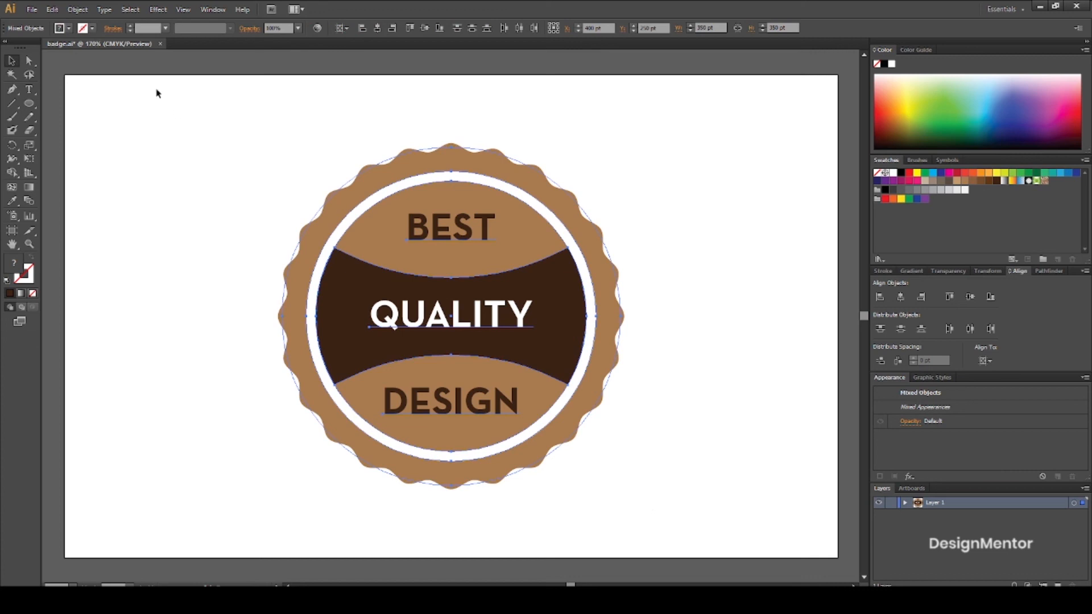
{"action": "left_click", "coordinate": [76, 9]}
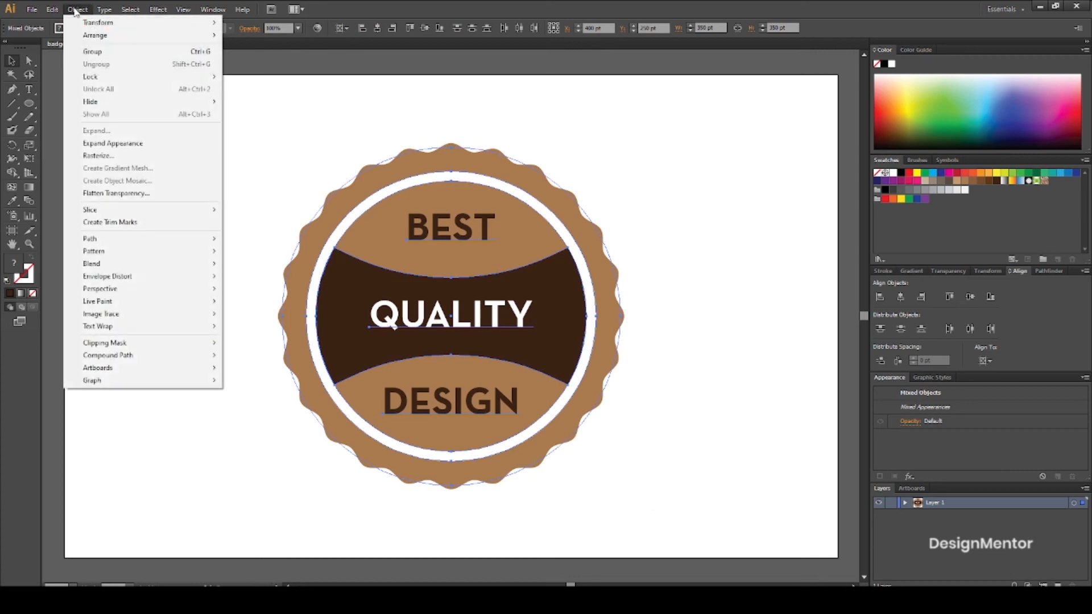
{"action": "left_click", "coordinate": [91, 52]}
Scale the badge group up proportionally from its center to about 459 pt wide and high.
{"action": "key", "text": "e"}
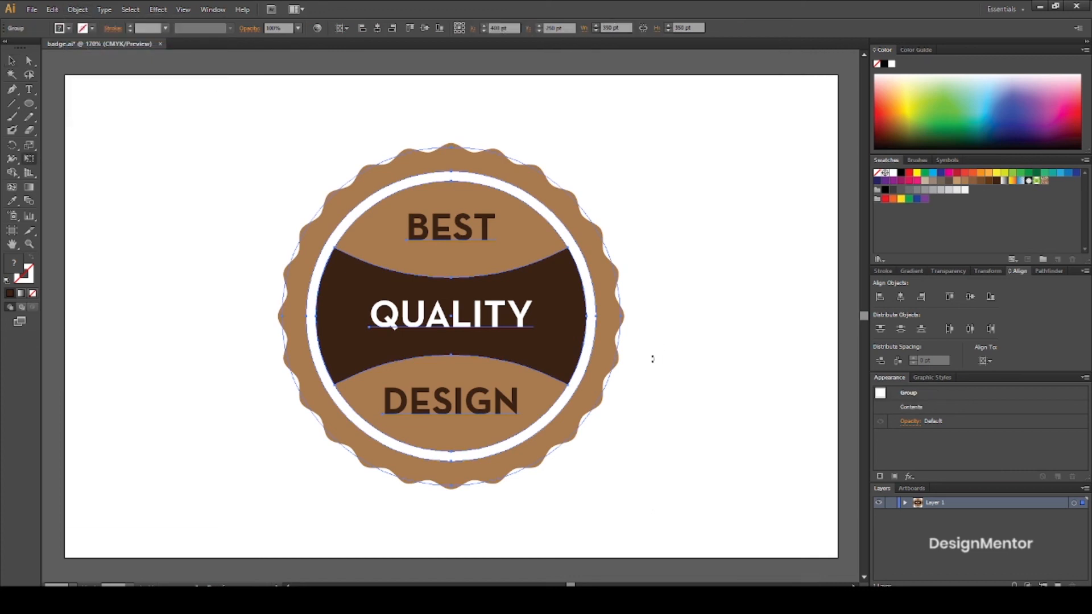
{"action": "left_click_drag", "start_coordinate": [621, 486], "coordinate": [684, 528]}
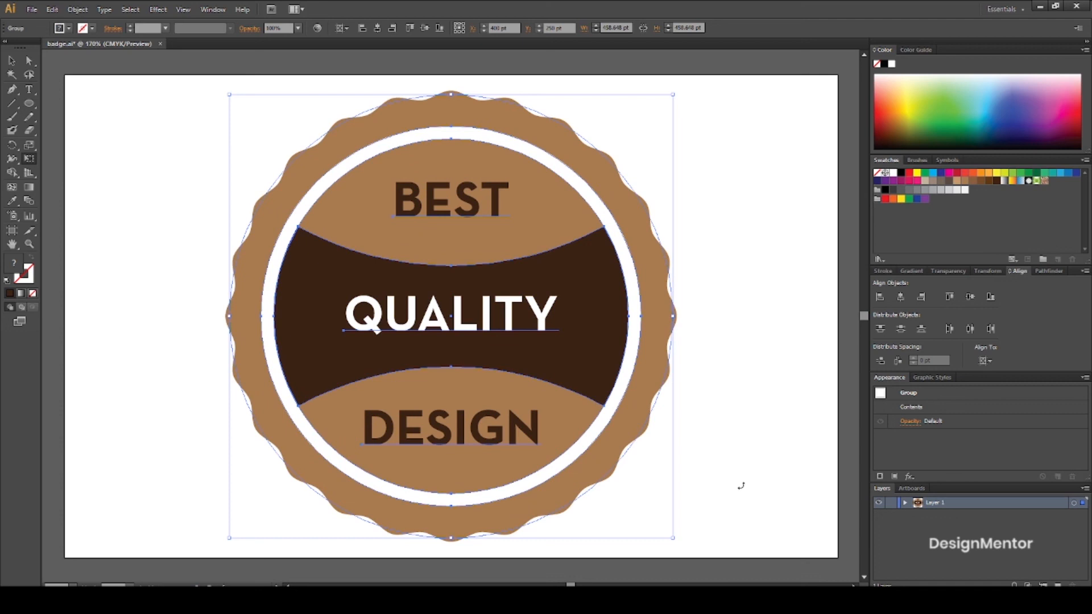
{"action": "left_click", "coordinate": [165, 61]}
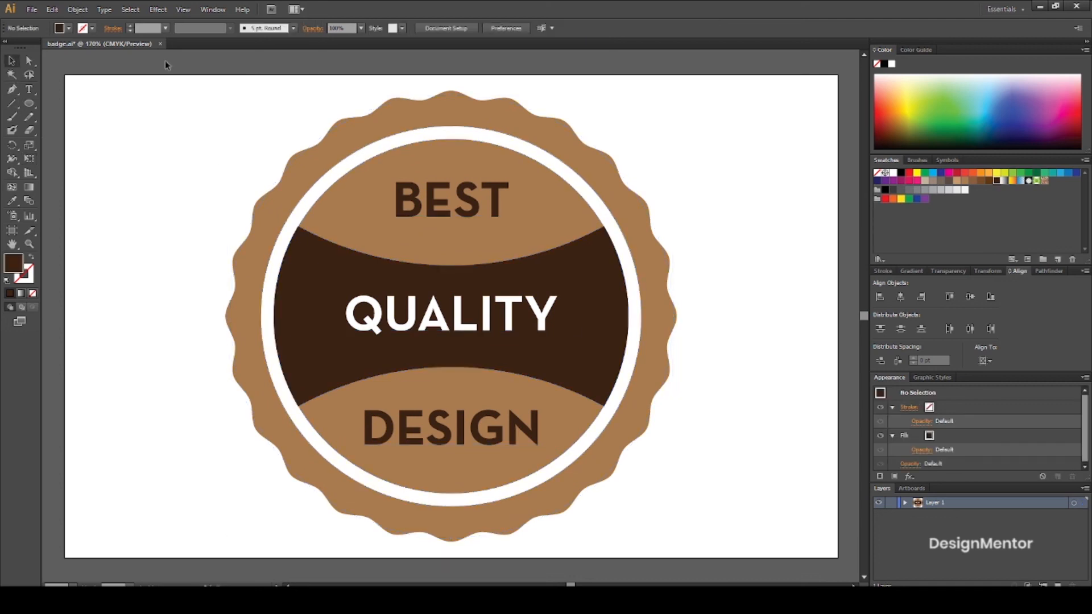